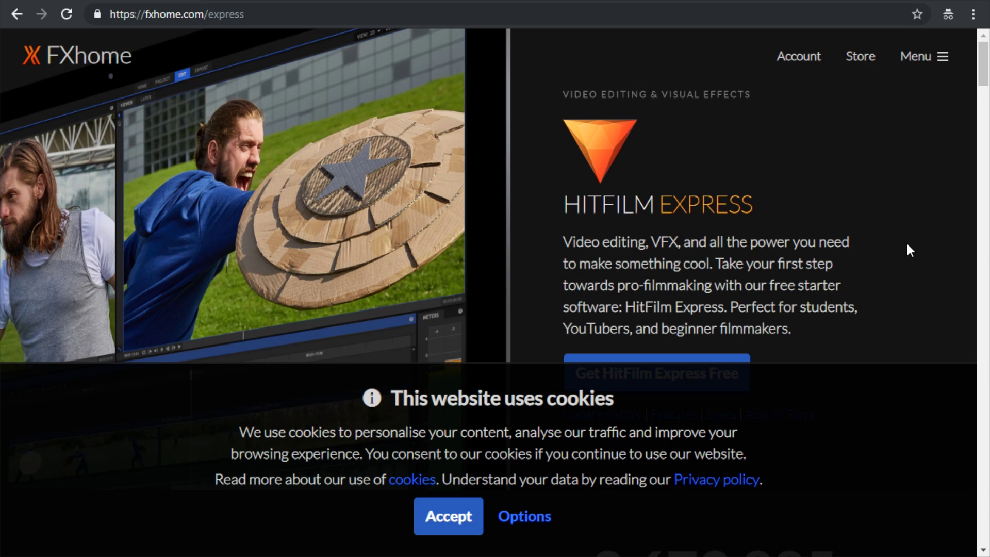
Step: Select and then clear the page's web address, and scroll the FXhome page
{"action": "left_click", "coordinate": [283, 14]}
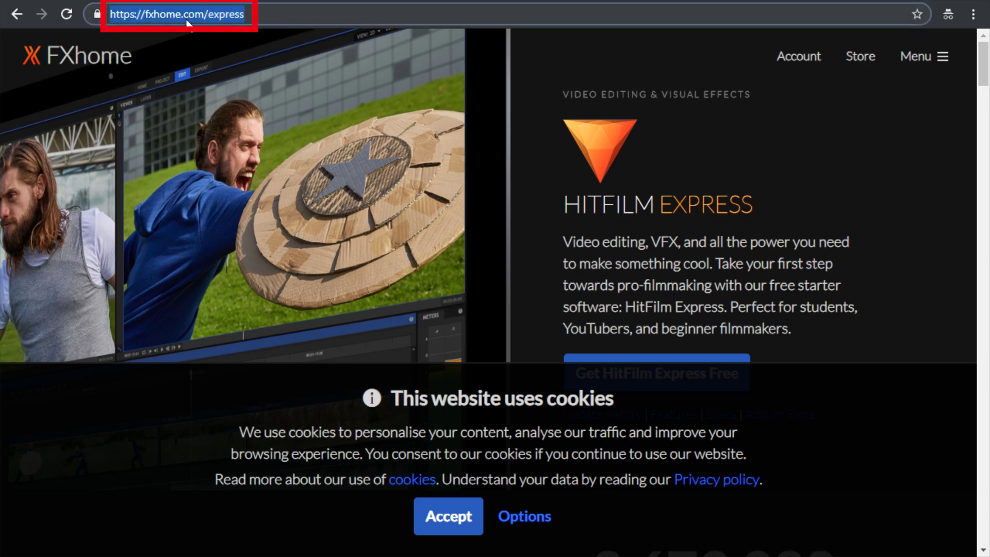
{"action": "left_click", "coordinate": [293, 22]}
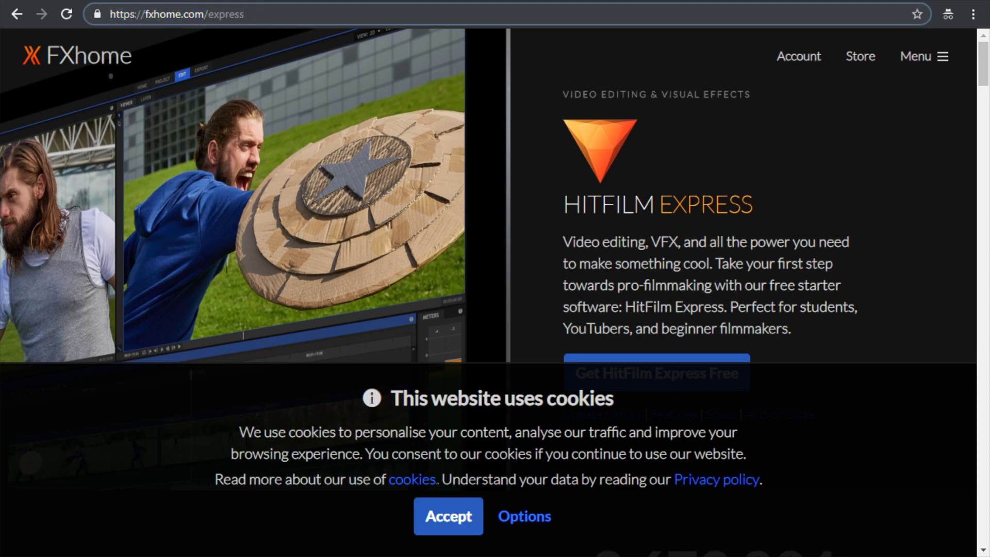
{"action": "scroll", "coordinate": [673, 360], "scroll_direction": "down", "scroll_amount": 4}
{"action": "scroll", "coordinate": [641, 277], "scroll_direction": "up", "scroll_amount": 4}
Step: Save cookie preferences with Statistics unchecked and return to the HitFilm Express page
{"action": "left_click", "coordinate": [523, 516]}
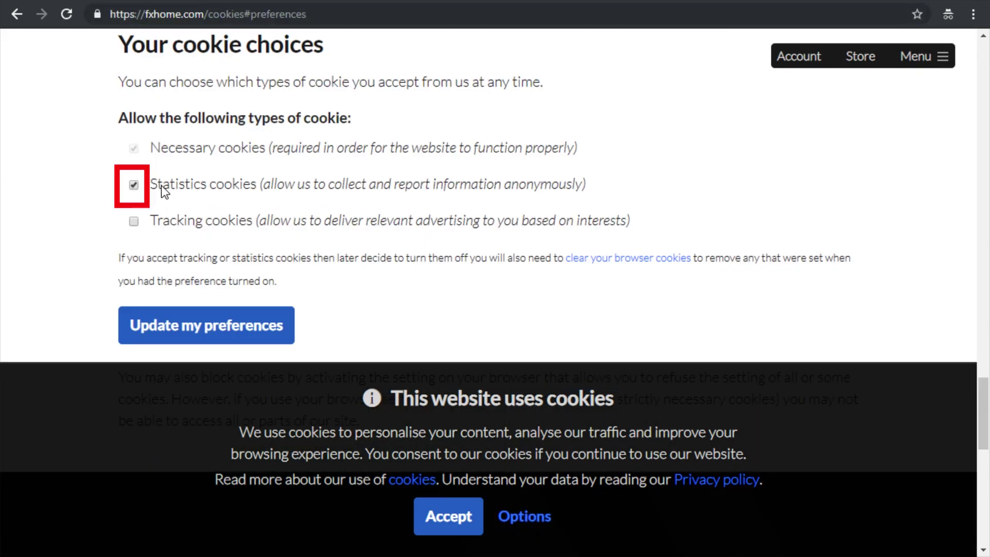
{"action": "left_click", "coordinate": [134, 185]}
{"action": "left_click", "coordinate": [195, 325]}
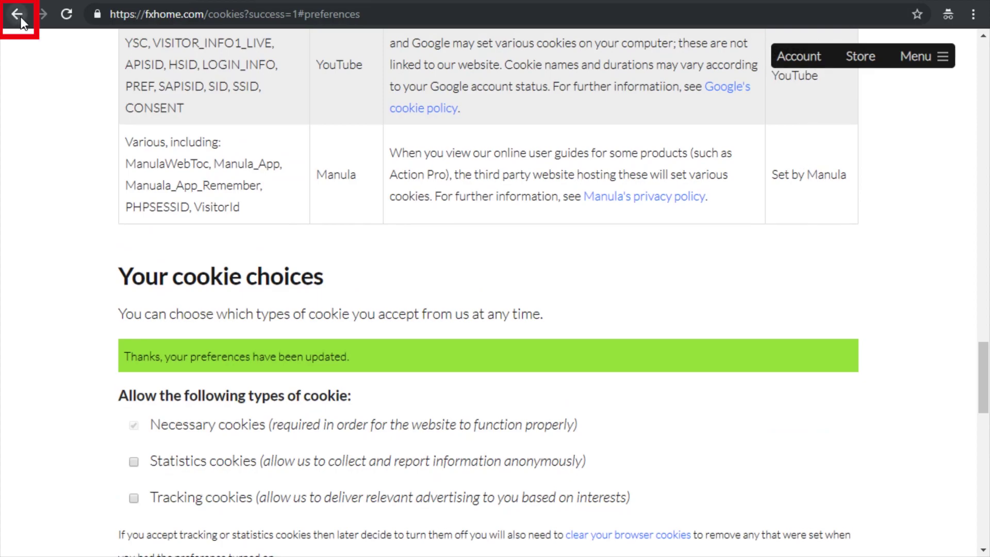
{"action": "left_click", "coordinate": [18, 15]}
{"action": "left_click", "coordinate": [18, 16]}
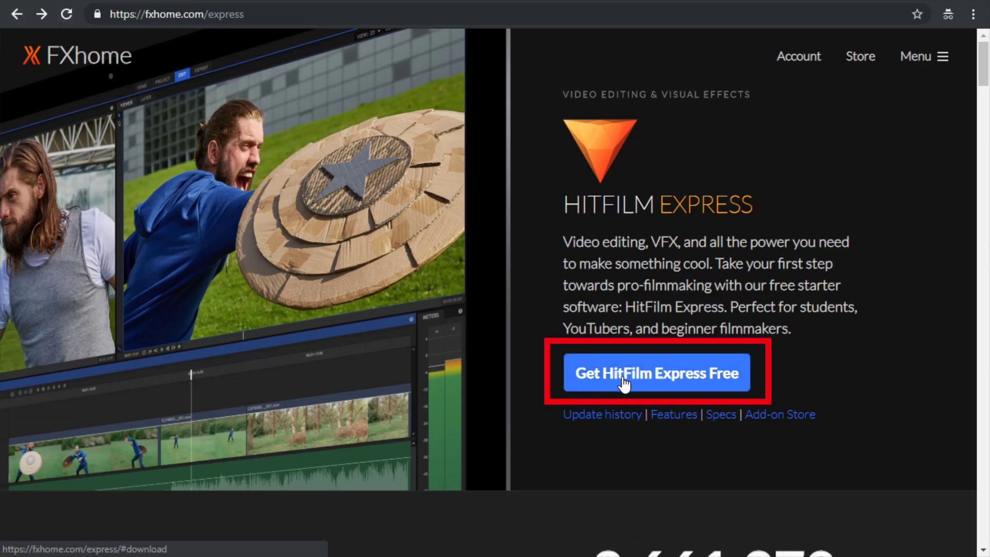
Step: Request the free HitFilm Express download via the Google+ share option, closing the sign-in popup
{"action": "left_click", "coordinate": [687, 386]}
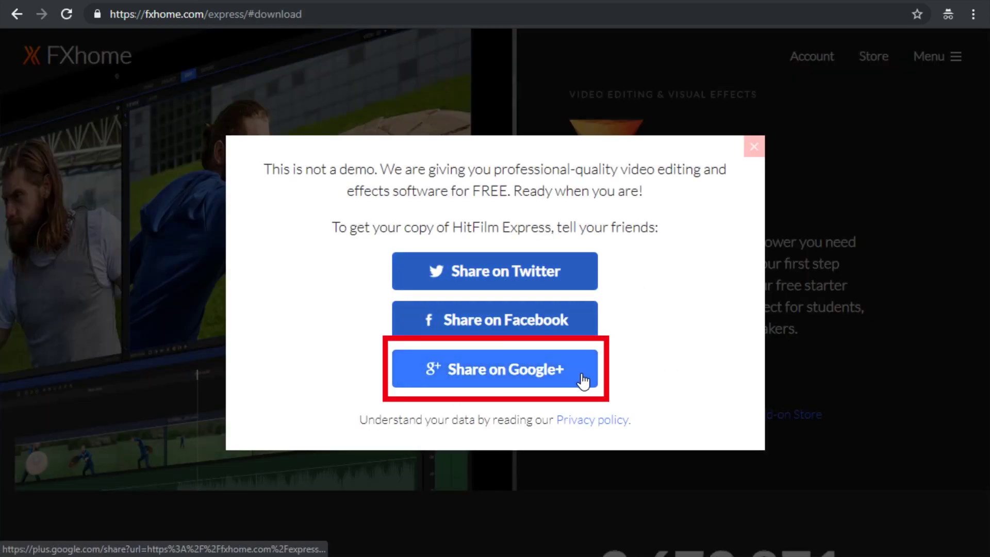
{"action": "left_click", "coordinate": [547, 386]}
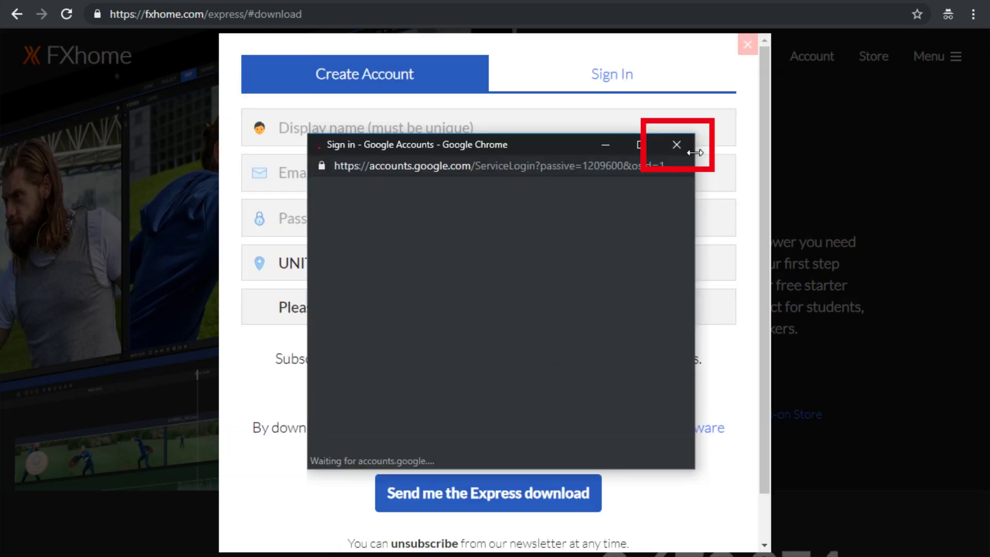
{"action": "left_click", "coordinate": [688, 142]}
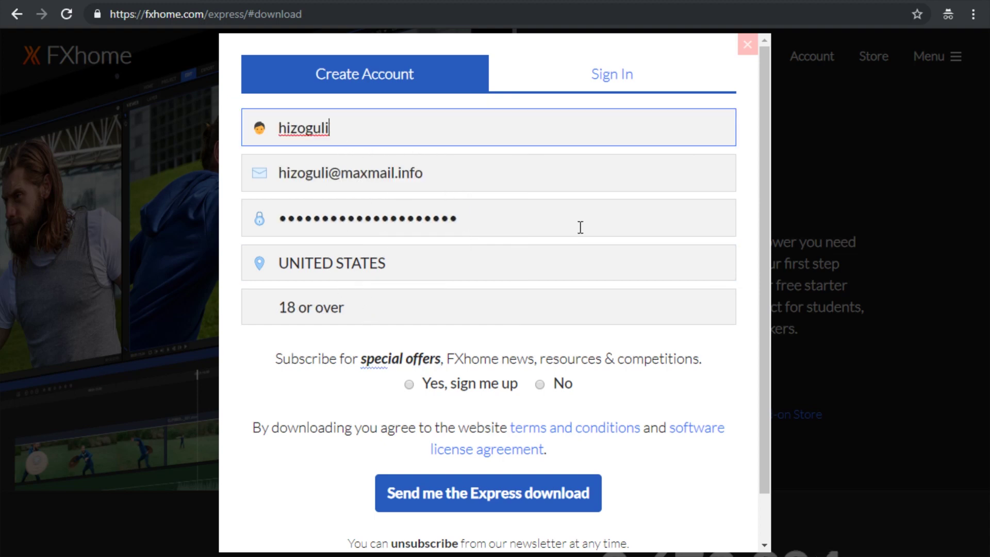
Step: Decline special offers and submit the account form so the installer is emailed
{"action": "left_click_drag", "start_coordinate": [564, 386], "coordinate": [565, 385]}
{"action": "scroll", "coordinate": [515, 413], "scroll_direction": "down", "scroll_amount": 1}
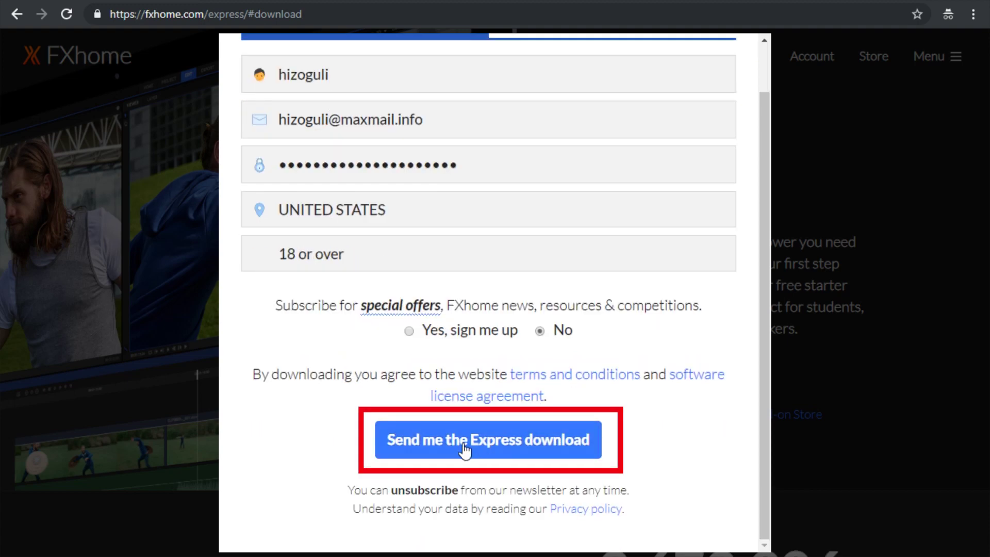
{"action": "left_click", "coordinate": [485, 445]}
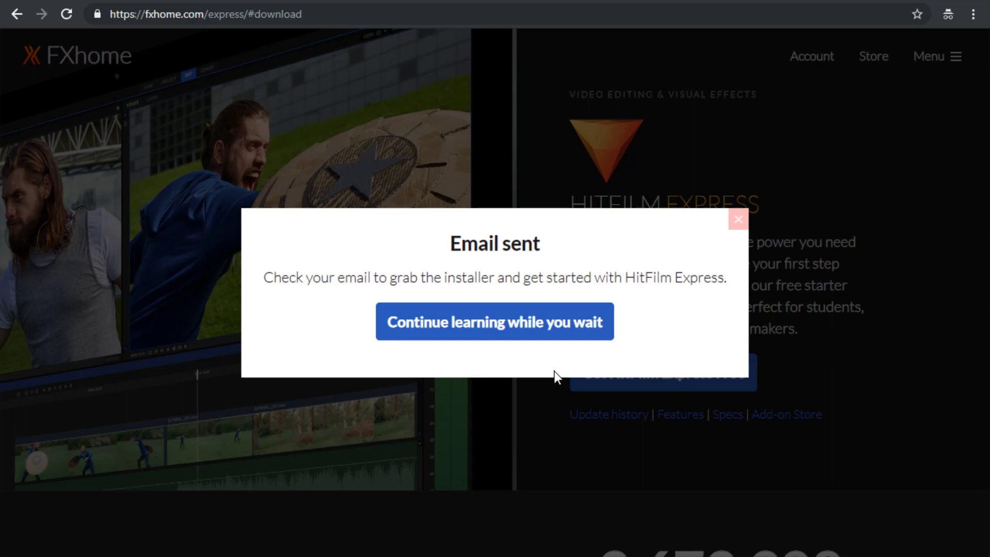
{"action": "left_click", "coordinate": [428, 333]}
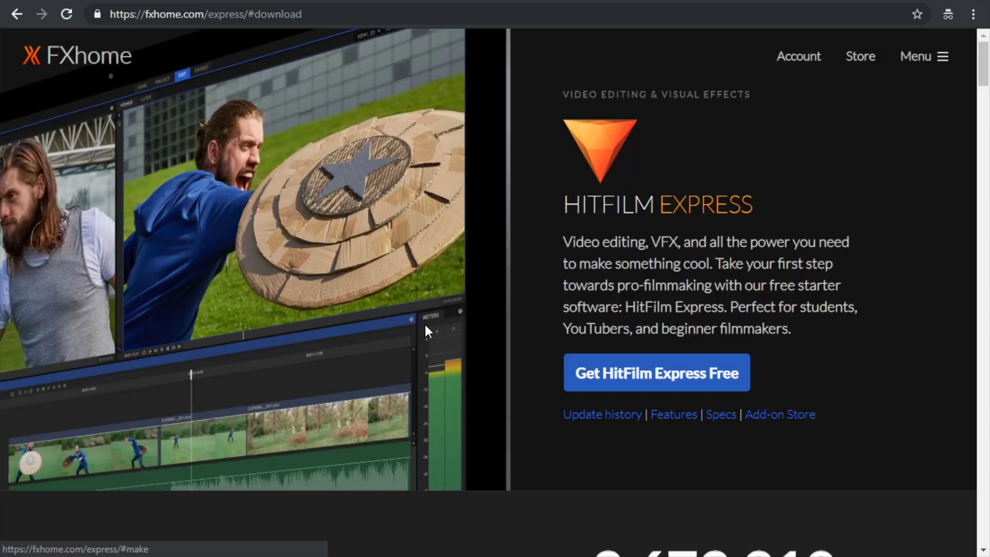
{"action": "scroll", "coordinate": [552, 304], "scroll_direction": "down", "scroll_amount": 10}
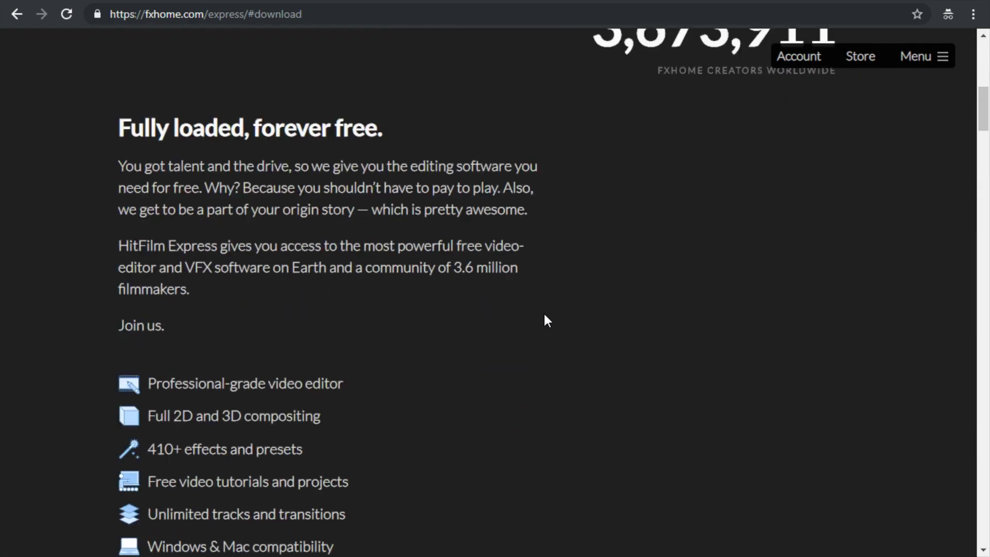
Step: Open the Download HitFilm Express email and download the Windows installer through its link
{"action": "scroll", "coordinate": [543, 309], "scroll_direction": "up", "scroll_amount": 10}
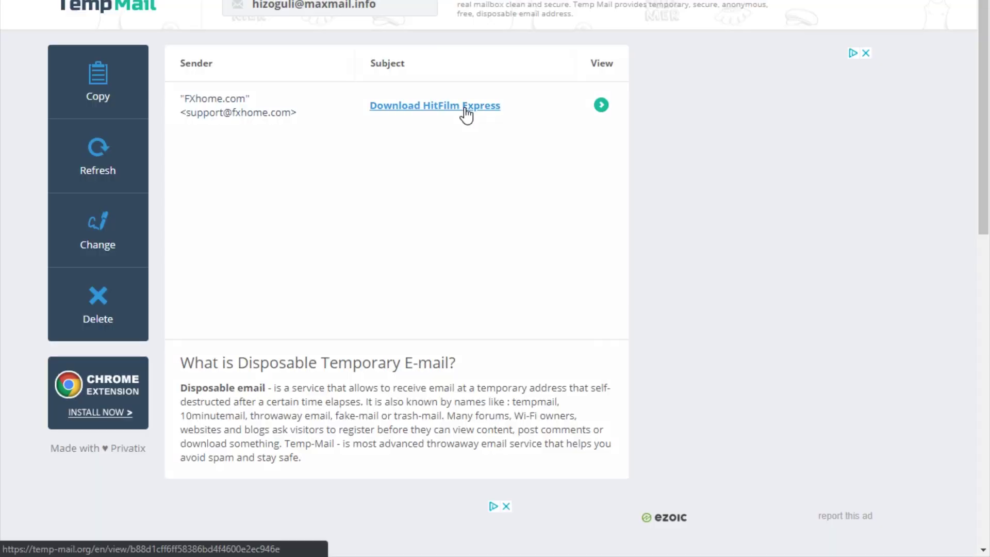
{"action": "left_click", "coordinate": [464, 115]}
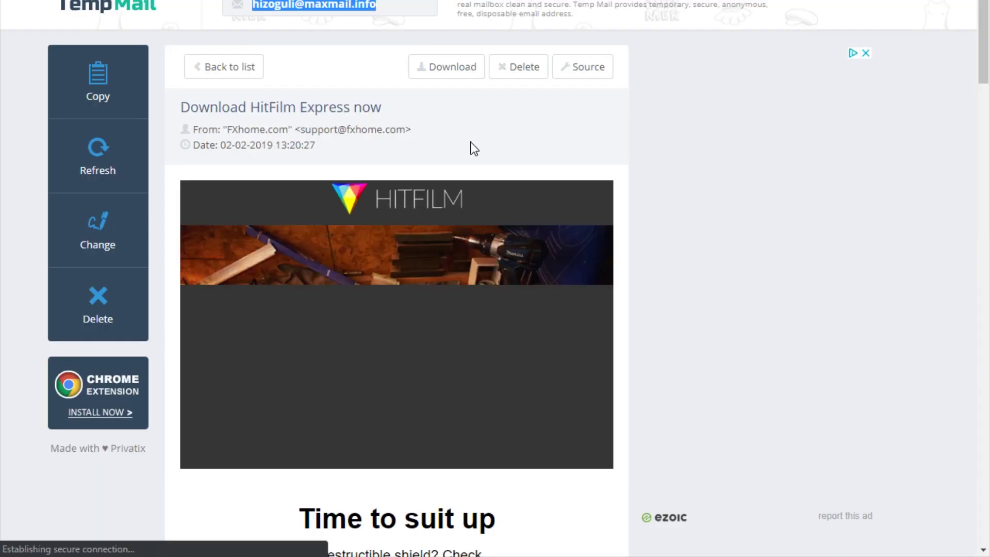
{"action": "scroll", "coordinate": [508, 144], "scroll_direction": "down", "scroll_amount": 5}
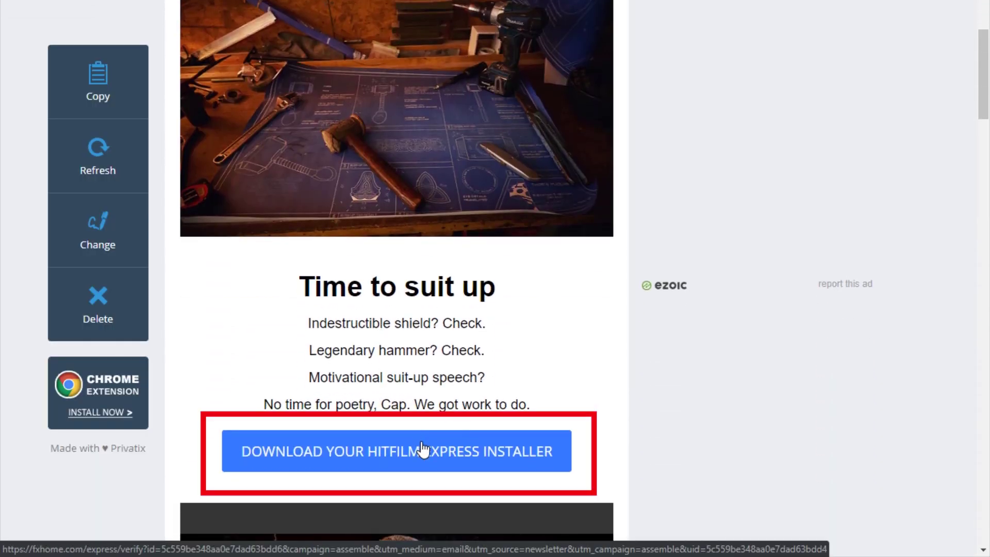
{"action": "left_click", "coordinate": [422, 449]}
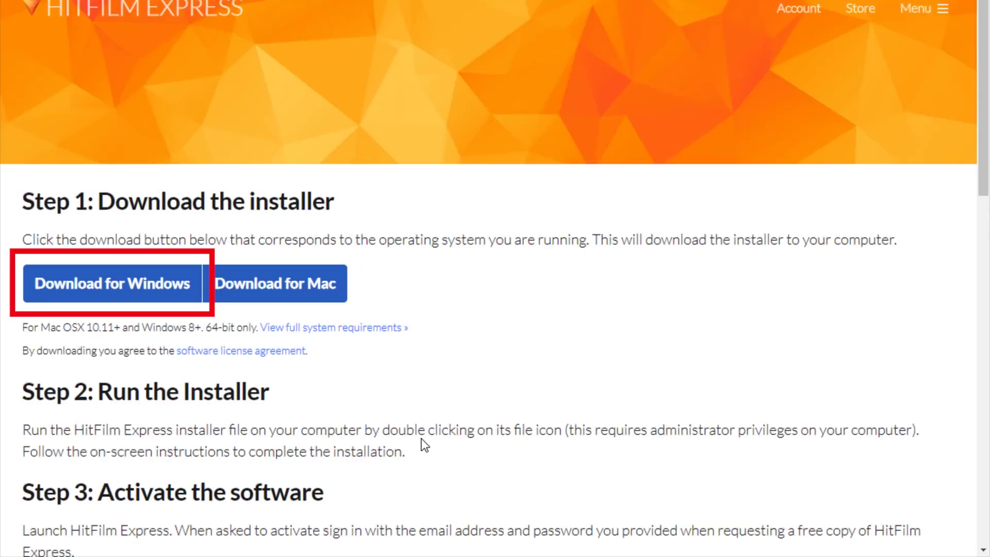
{"action": "left_click", "coordinate": [111, 292]}
{"action": "scroll", "coordinate": [213, 287], "scroll_direction": "down", "scroll_amount": 3}
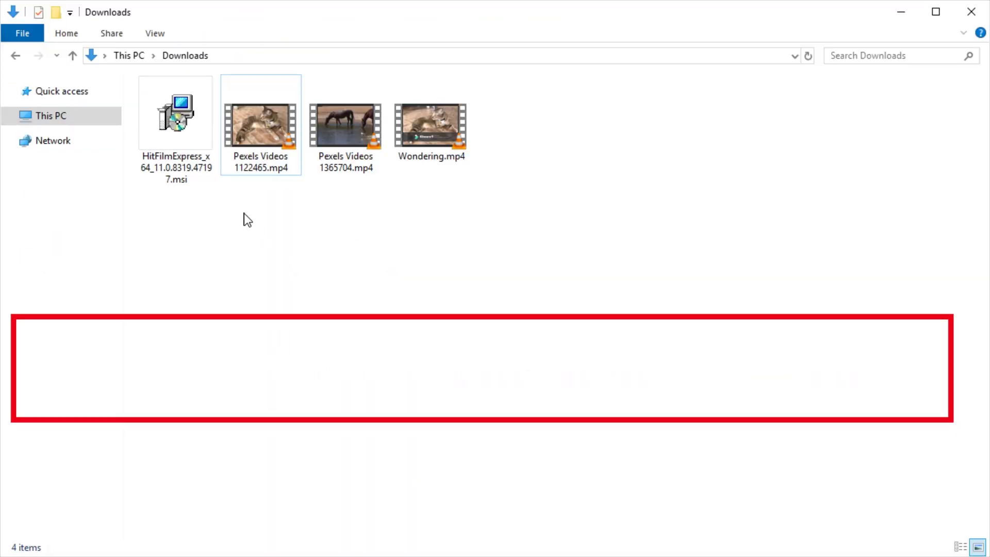
Step: Launch the HitFilm Express installer, accept the licence and choose a Custom installation
{"action": "left_click", "coordinate": [195, 180]}
{"action": "double_click", "coordinate": [187, 136]}
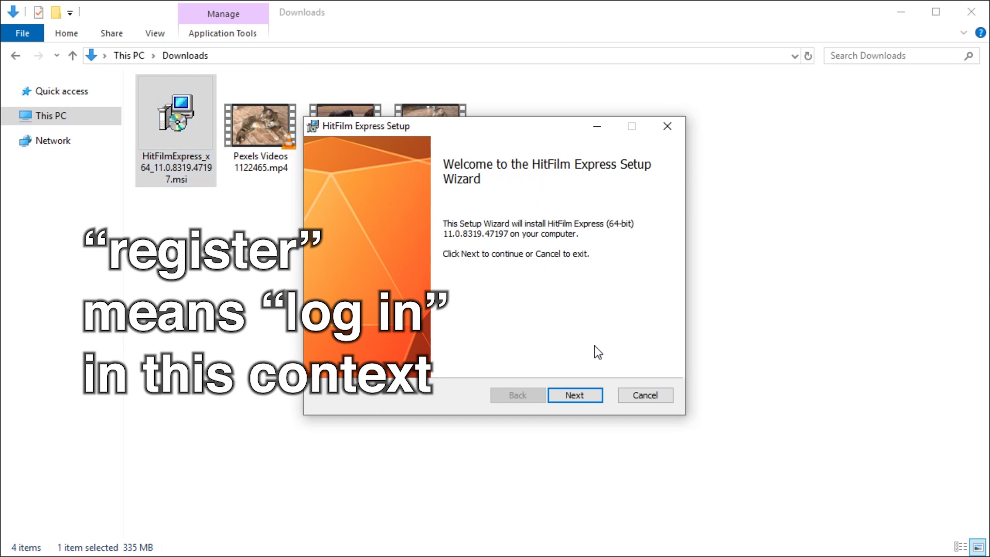
{"action": "left_click", "coordinate": [577, 398]}
{"action": "left_click", "coordinate": [456, 362]}
{"action": "left_click", "coordinate": [567, 398]}
{"action": "left_click", "coordinate": [398, 265]}
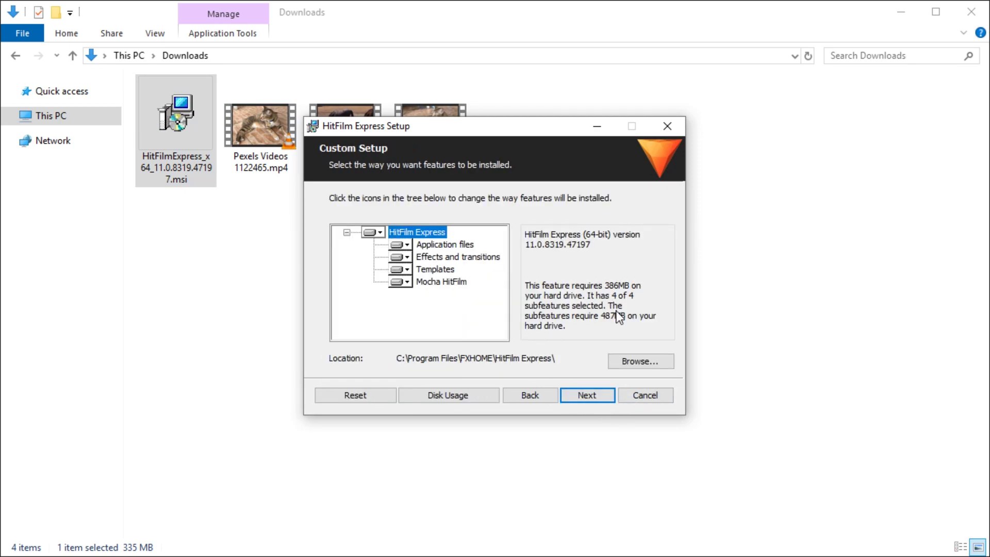
Step: Review the Mocha HitFilm, Templates, Effects and transitions, and Application files feature details
{"action": "left_click", "coordinate": [441, 281]}
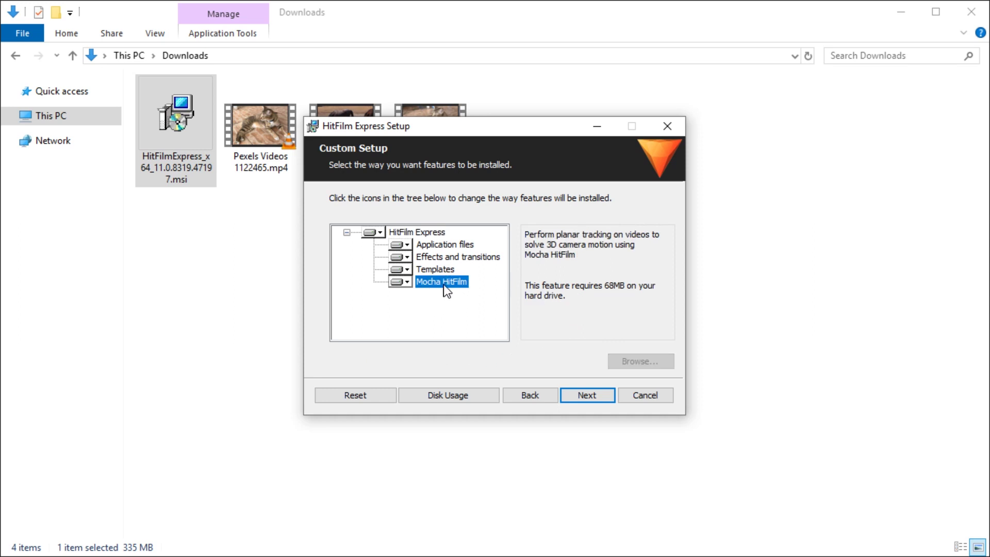
{"action": "left_click", "coordinate": [444, 270]}
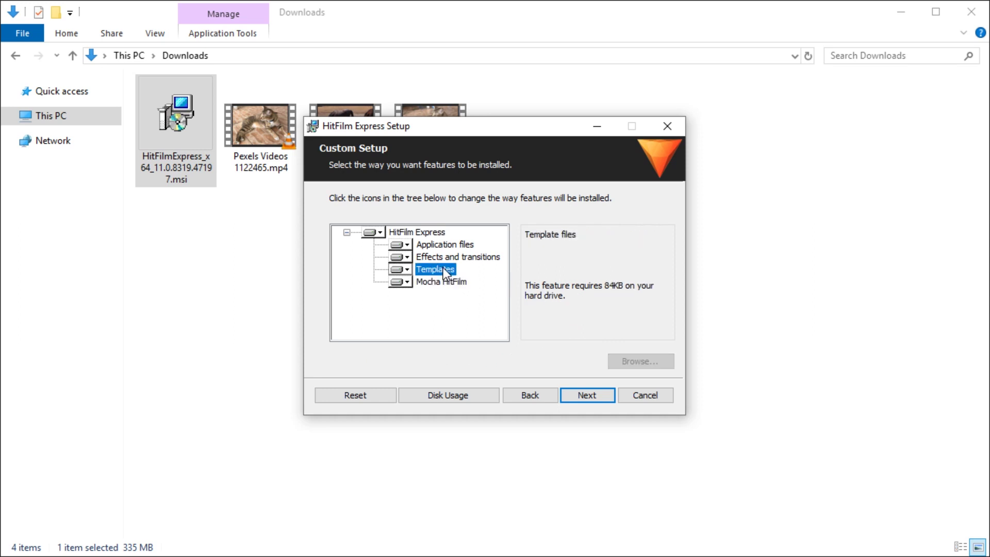
{"action": "left_click", "coordinate": [480, 258]}
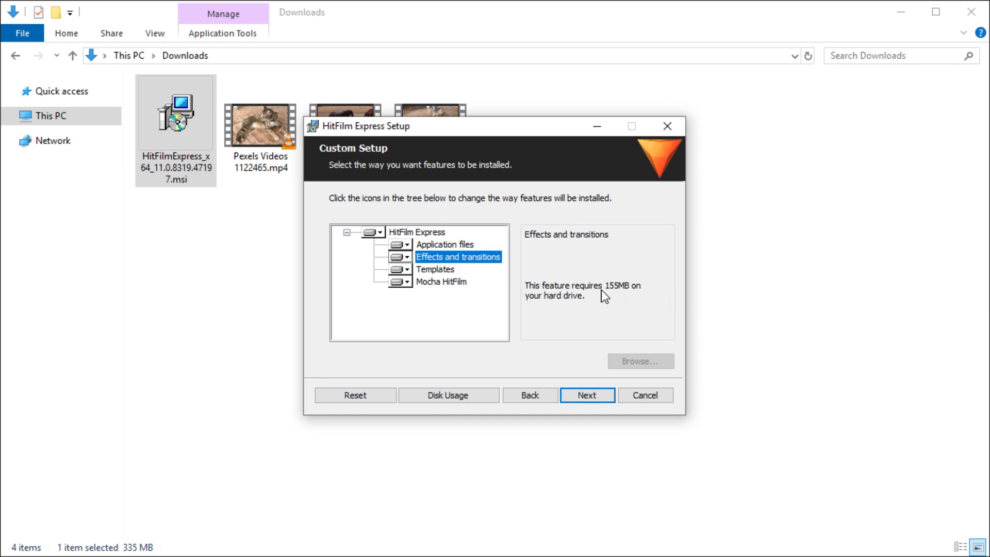
{"action": "left_click", "coordinate": [434, 245]}
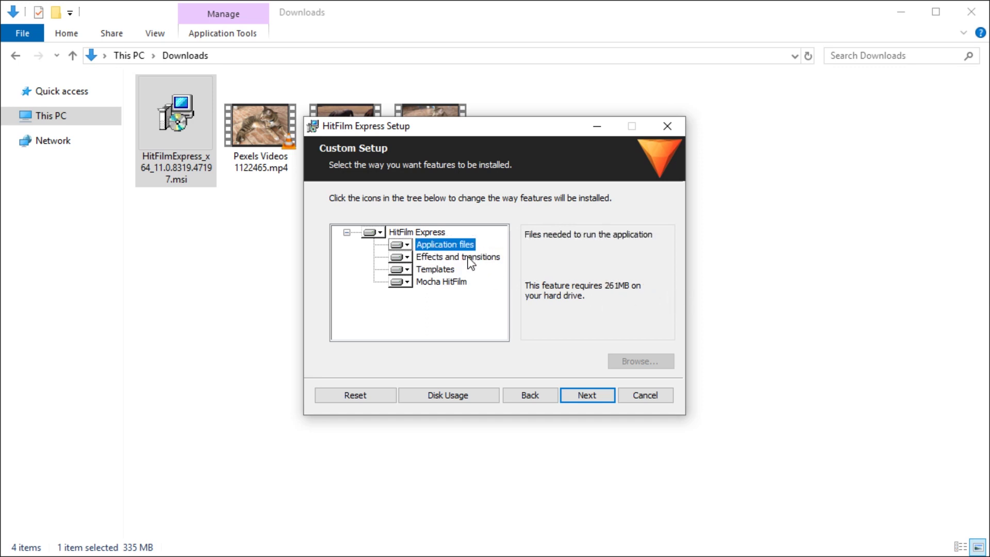
{"action": "left_click", "coordinate": [453, 283]}
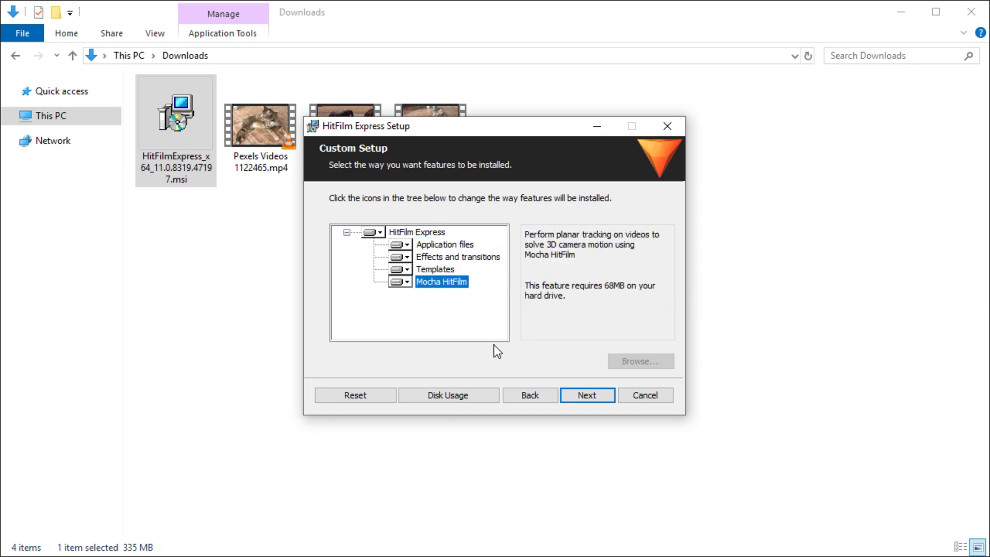
Step: Install with administrator approval and finish setup with Start HitFilm Express checked
{"action": "left_click", "coordinate": [586, 397]}
{"action": "left_click", "coordinate": [586, 398]}
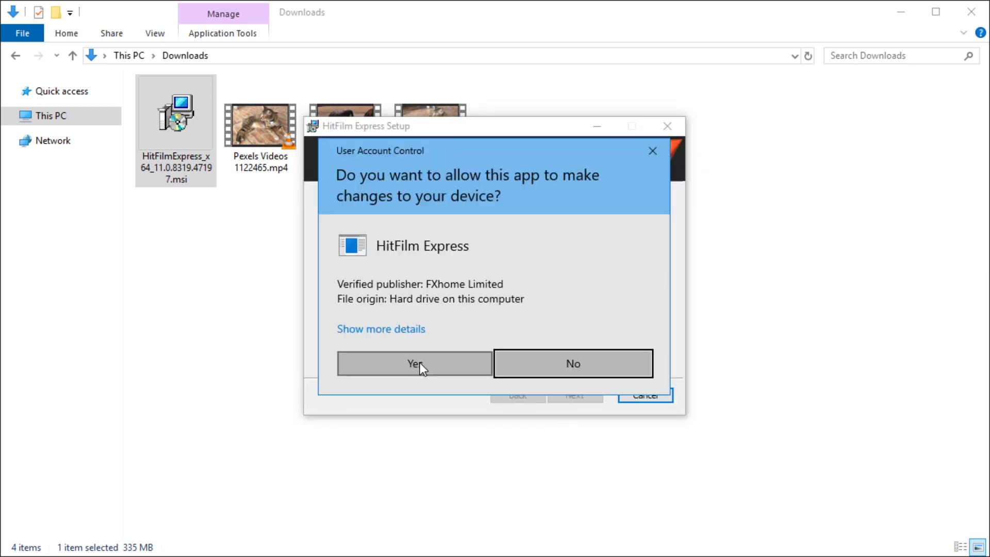
{"action": "left_click", "coordinate": [419, 362]}
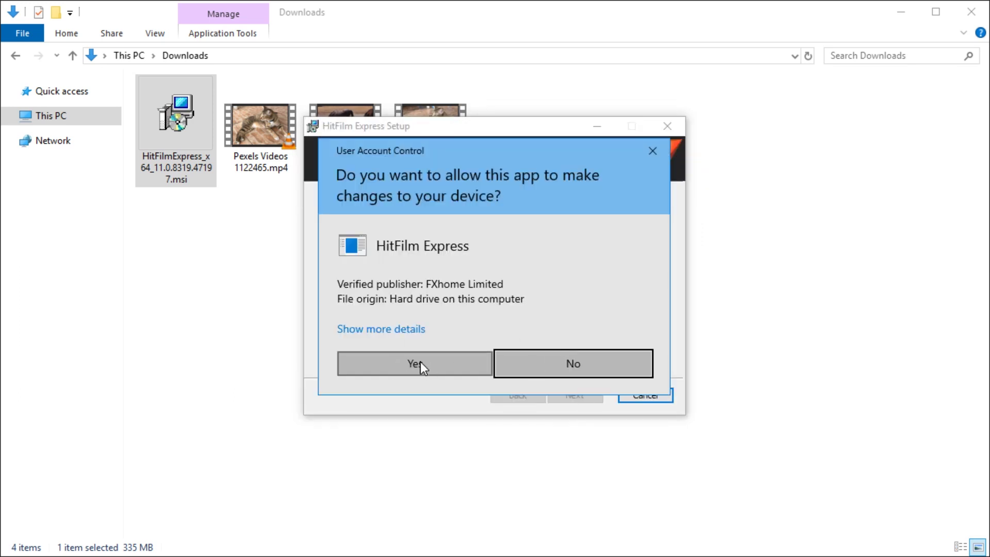
{"action": "left_click", "coordinate": [409, 333]}
{"action": "left_click", "coordinate": [429, 479]}
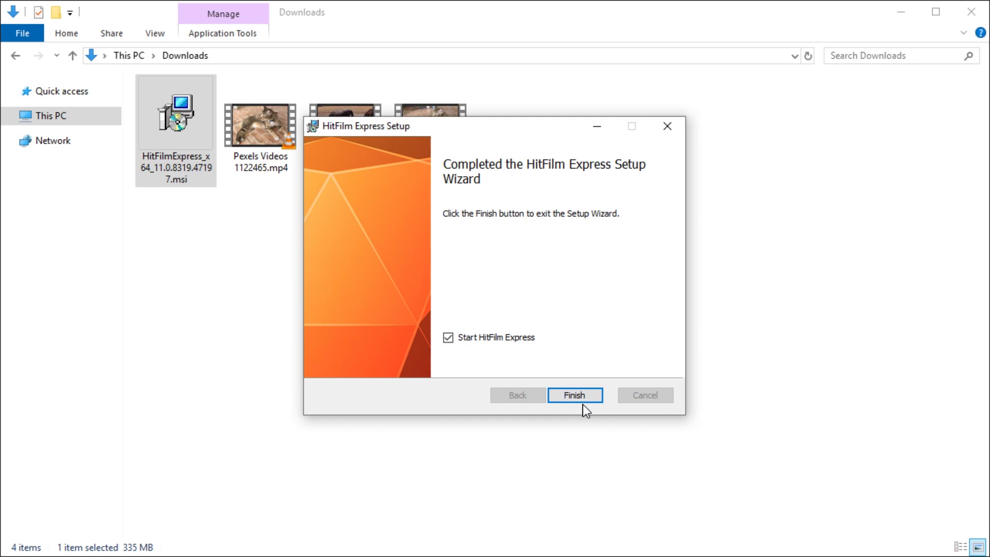
{"action": "left_click", "coordinate": [583, 400]}
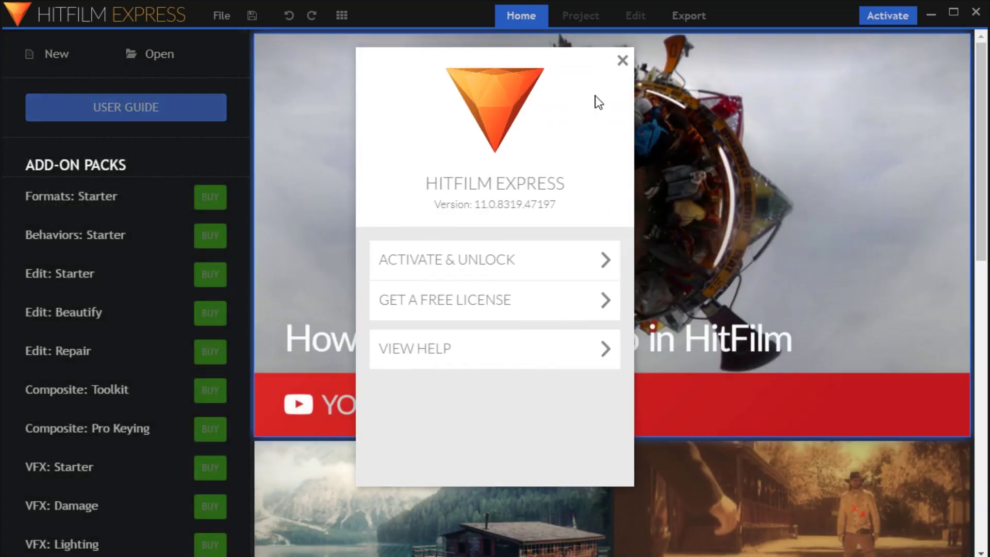
Step: Close the HitFilm Express activation dialog to reveal the Home screen
{"action": "left_click", "coordinate": [623, 61]}
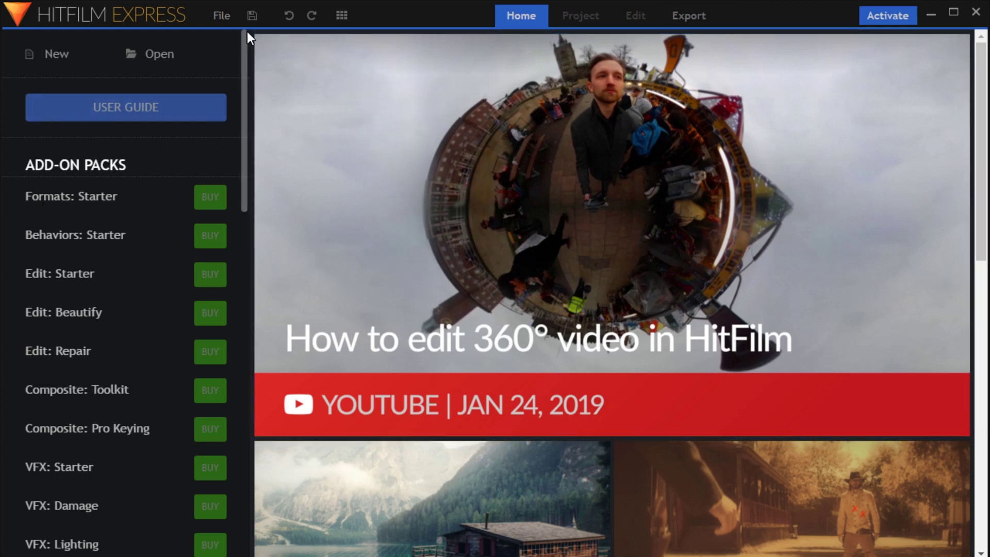
Step: Start a new project and review the template list, keeping 1080p Full HD @ 30 fps
{"action": "left_click", "coordinate": [56, 55]}
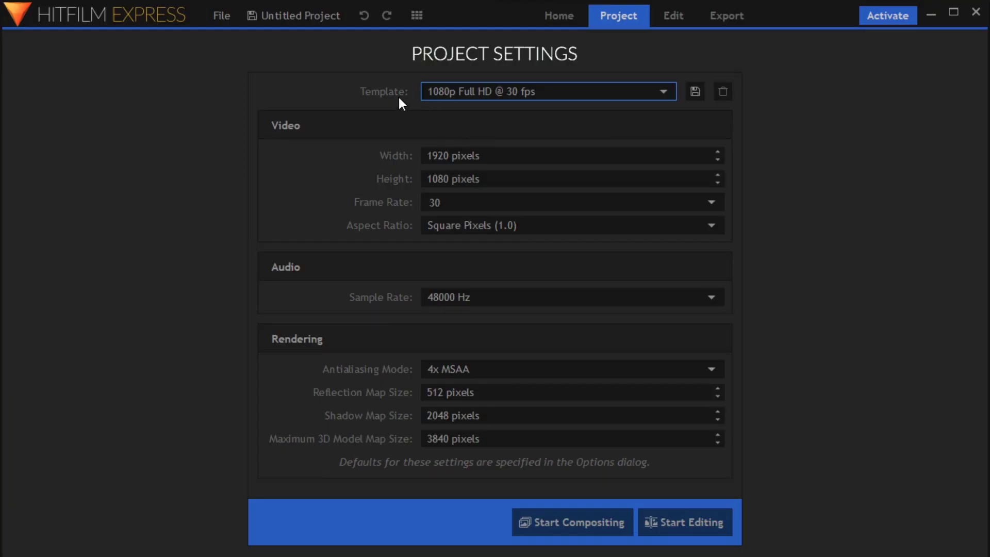
{"action": "left_click", "coordinate": [430, 93]}
{"action": "scroll", "coordinate": [567, 266], "scroll_direction": "down", "scroll_amount": 3}
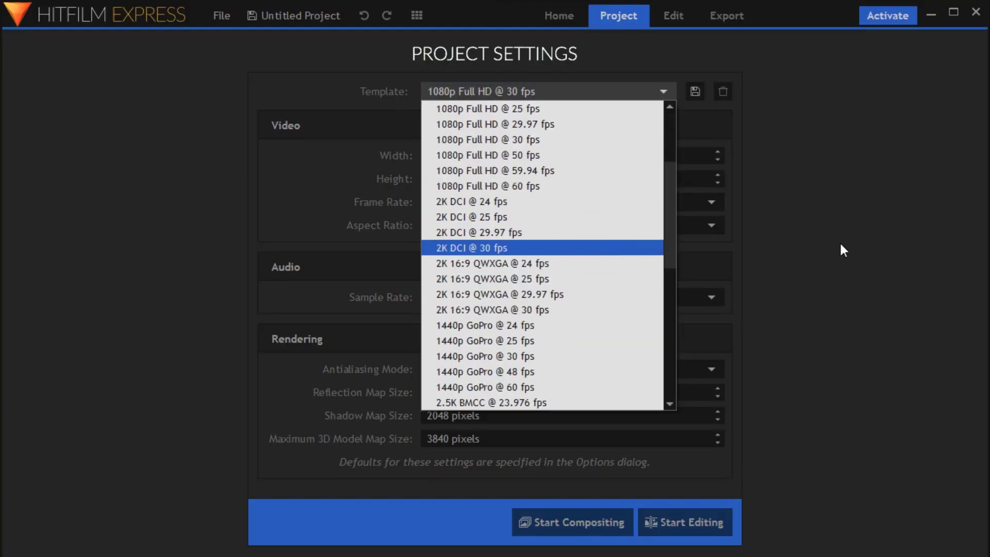
{"action": "scroll", "coordinate": [561, 155], "scroll_direction": "up", "scroll_amount": 3}
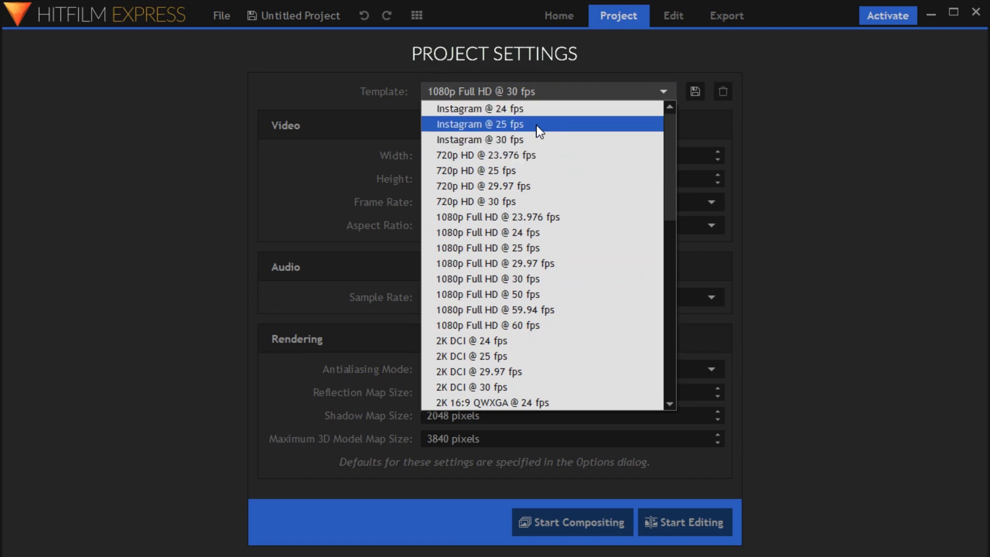
{"action": "scroll", "coordinate": [537, 142], "scroll_direction": "down", "scroll_amount": 8}
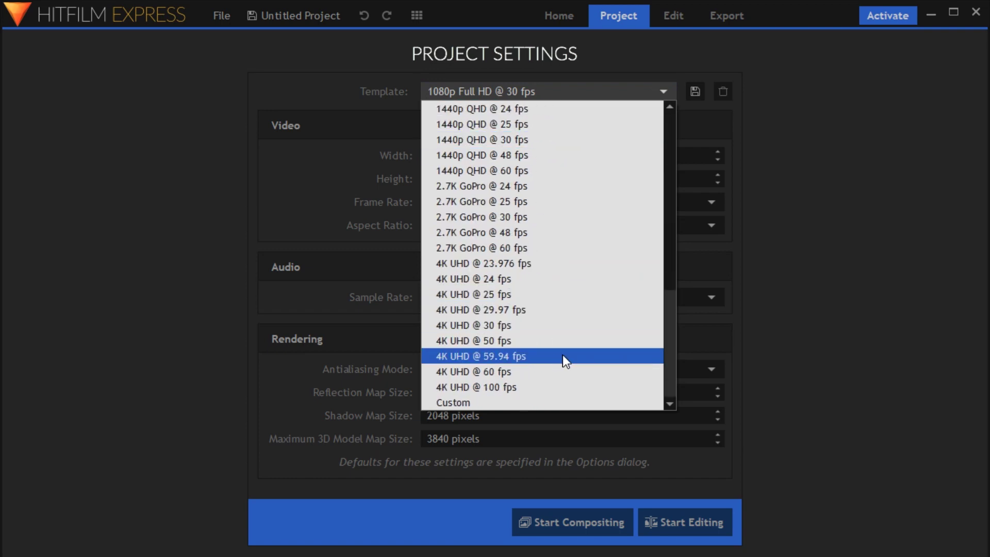
{"action": "scroll", "coordinate": [584, 271], "scroll_direction": "up", "scroll_amount": 10}
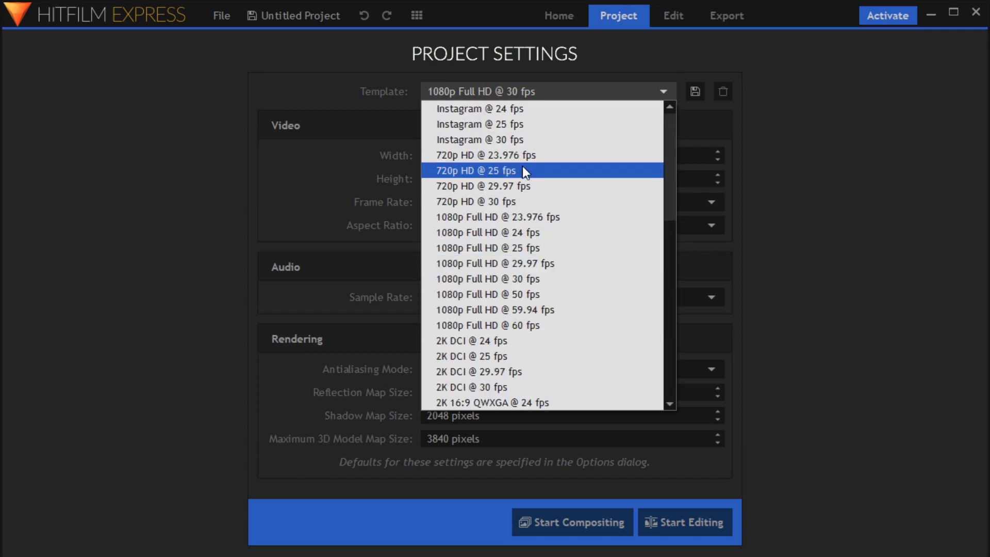
{"action": "left_click", "coordinate": [598, 90]}
Step: Set the project's frame rate field to 30
{"action": "left_click", "coordinate": [507, 207]}
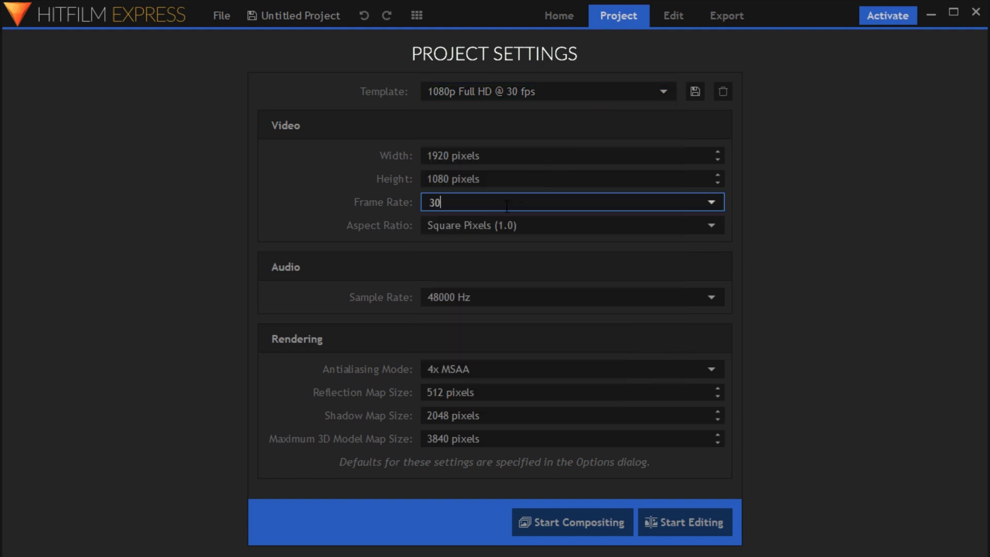
{"action": "left_click", "coordinate": [721, 202]}
{"action": "left_click", "coordinate": [719, 201]}
{"action": "type", "text": "444"}
{"action": "key", "text": "BackSpace"}
{"action": "key", "text": "BackSpace"}
{"action": "key", "text": "BackSpace"}
{"action": "type", "text": "30"}
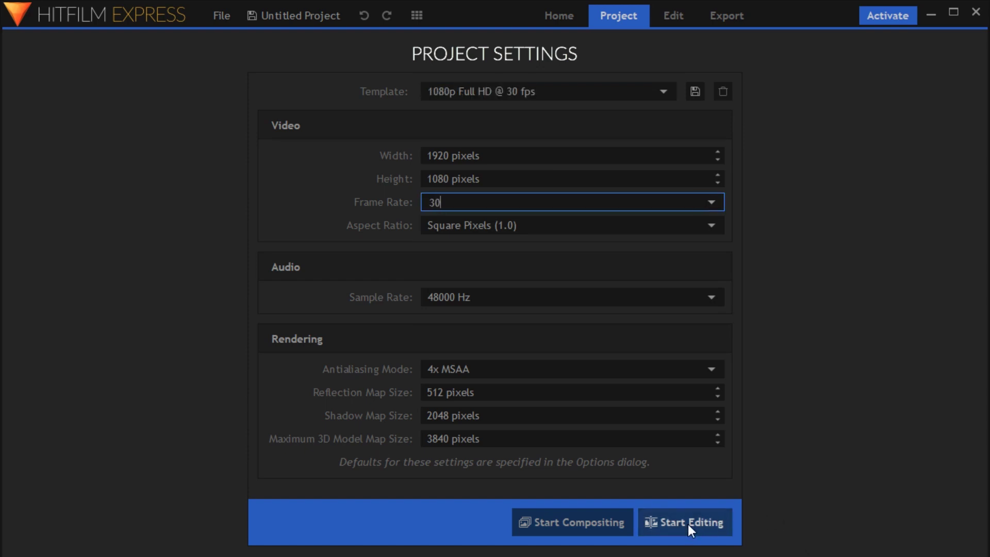
Step: Open the project for editing and import both Pexels videos from the Downloads folder
{"action": "left_click", "coordinate": [687, 524]}
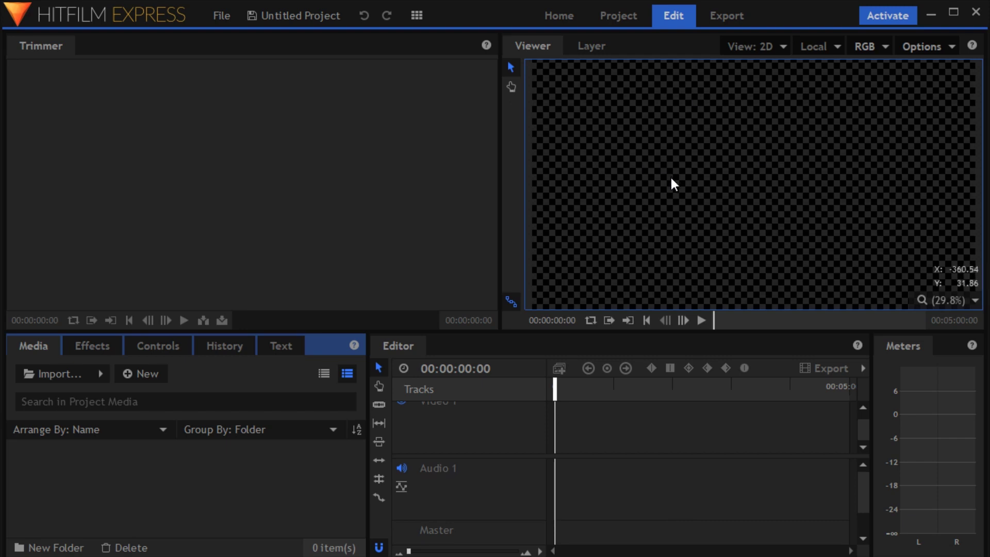
{"action": "key", "text": "alt+Tab"}
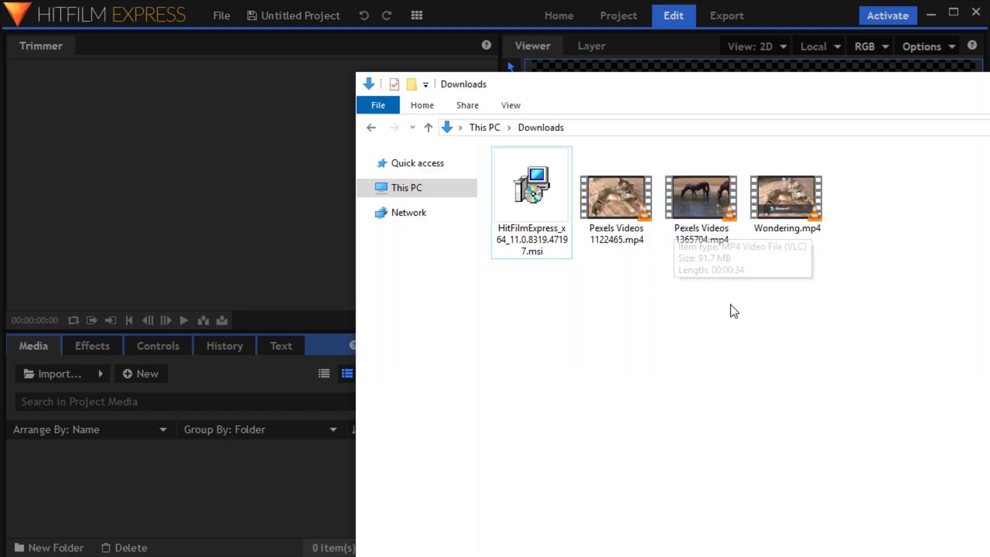
{"action": "left_click_drag", "start_coordinate": [694, 296], "coordinate": [184, 480]}
Step: Place the cat clip at the start of the timeline, keeping the project's settings
{"action": "left_click", "coordinate": [180, 475]}
{"action": "left_click_drag", "start_coordinate": [88, 467], "coordinate": [549, 415]}
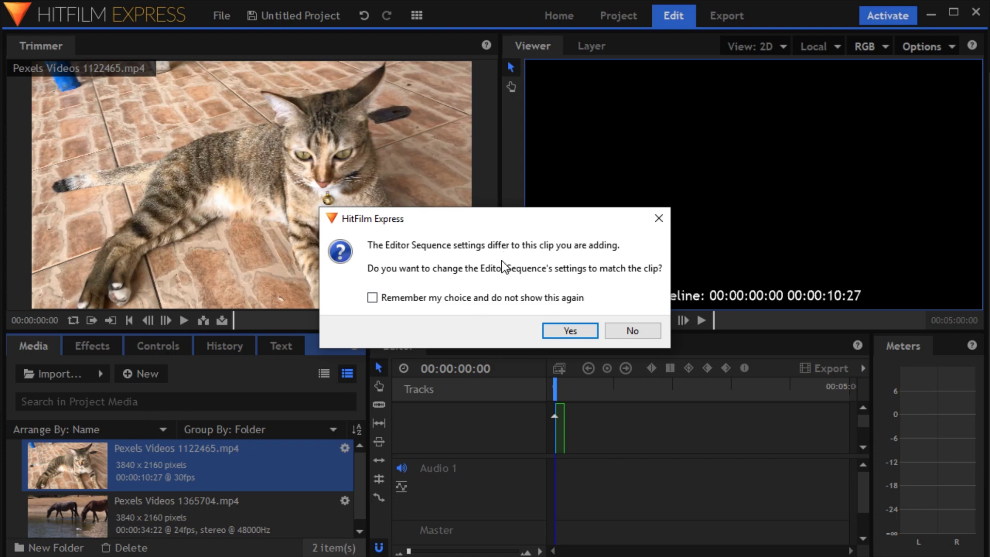
{"action": "left_click", "coordinate": [632, 330]}
Step: Add the horse clip after the cat clip and move both clips onto Video 1
{"action": "left_click_drag", "start_coordinate": [612, 330], "coordinate": [605, 268]}
{"action": "left_click_drag", "start_coordinate": [147, 450], "coordinate": [591, 367]}
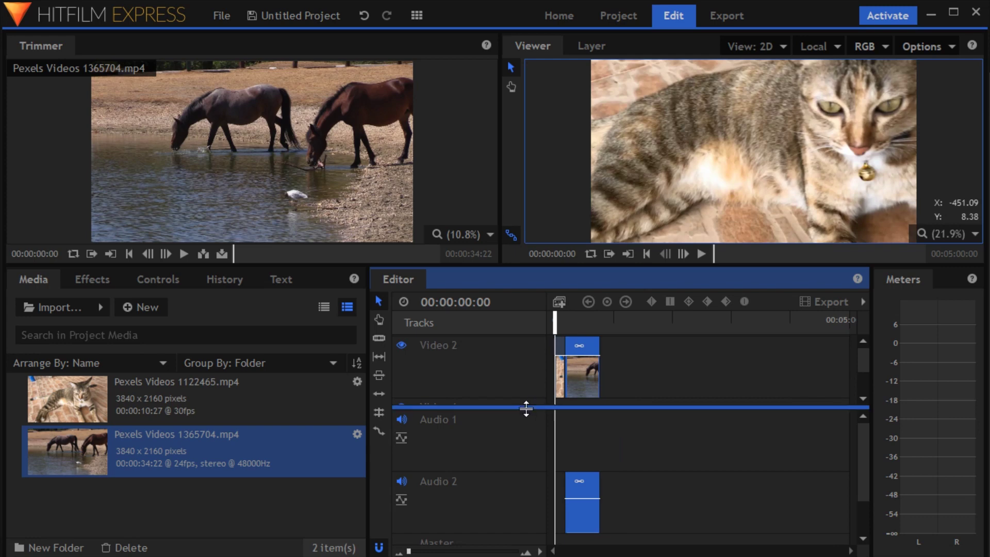
{"action": "left_click_drag", "start_coordinate": [526, 408], "coordinate": [524, 480]}
{"action": "left_click_drag", "start_coordinate": [598, 432], "coordinate": [573, 426]}
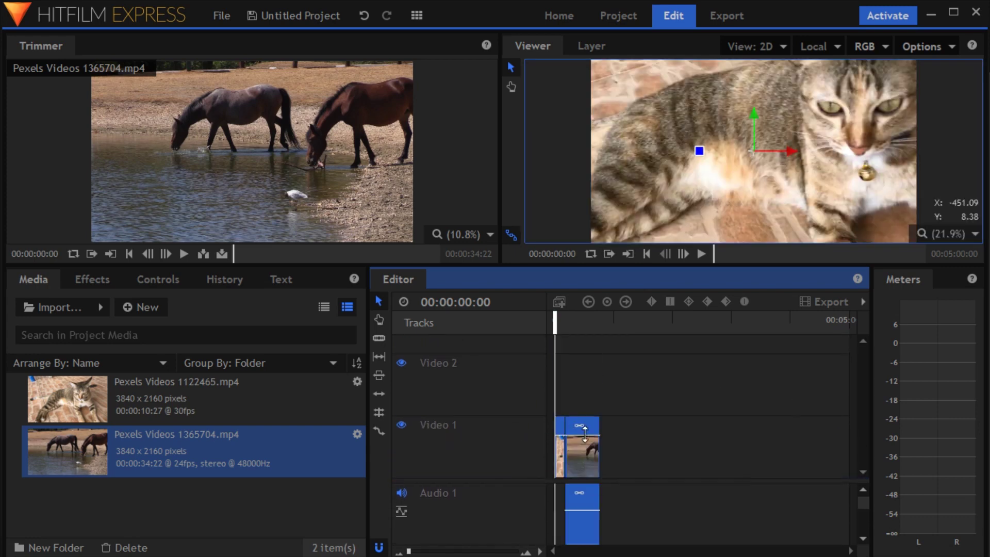
Step: Delete the empty Video 2 and Audio 2 tracks
{"action": "left_click_drag", "start_coordinate": [528, 483], "coordinate": [521, 444]}
{"action": "right_click", "coordinate": [500, 355]}
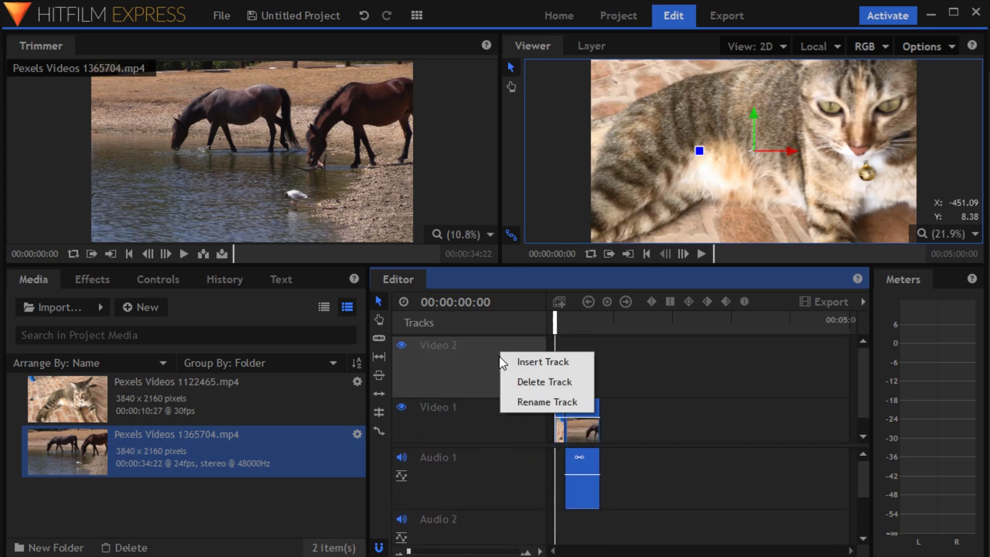
{"action": "left_click", "coordinate": [526, 381]}
{"action": "right_click", "coordinate": [506, 525]}
{"action": "left_click", "coordinate": [541, 551]}
Step: Split the horse clip at 00:00:23:04 with the slice tool
{"action": "scroll", "coordinate": [592, 394], "scroll_direction": "up", "scroll_amount": 5}
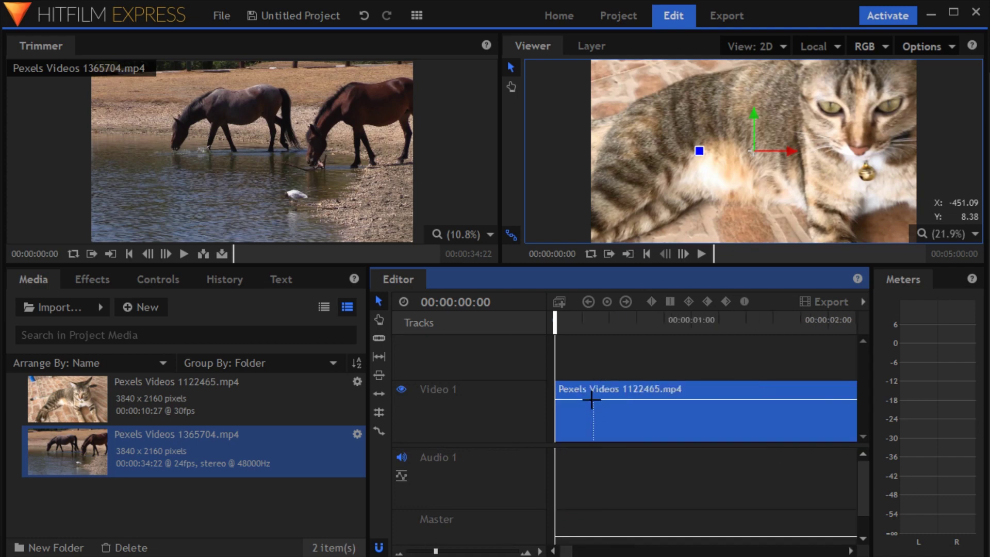
{"action": "scroll", "coordinate": [591, 399], "scroll_direction": "down", "scroll_amount": 5}
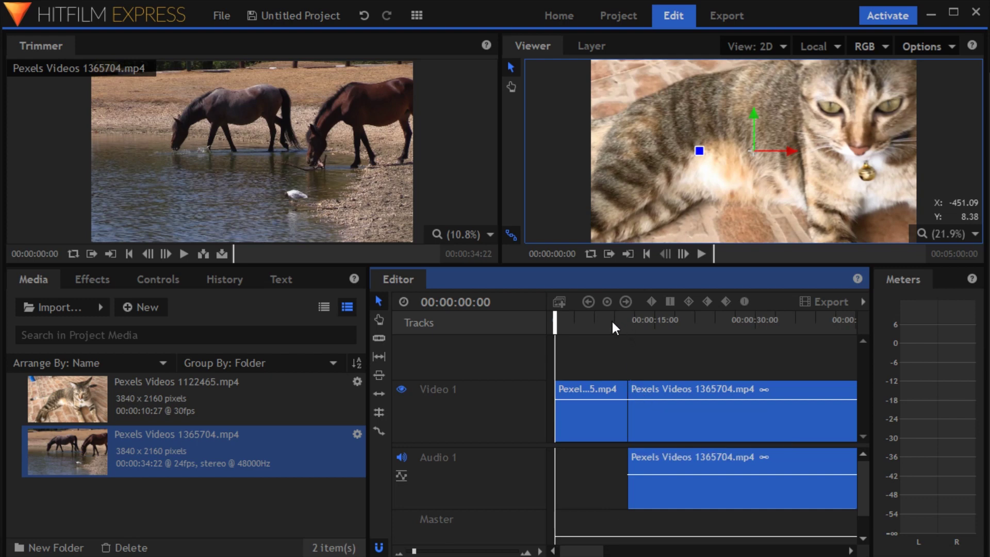
{"action": "left_click_drag", "start_coordinate": [609, 323], "coordinate": [668, 330]}
{"action": "left_click", "coordinate": [379, 338]}
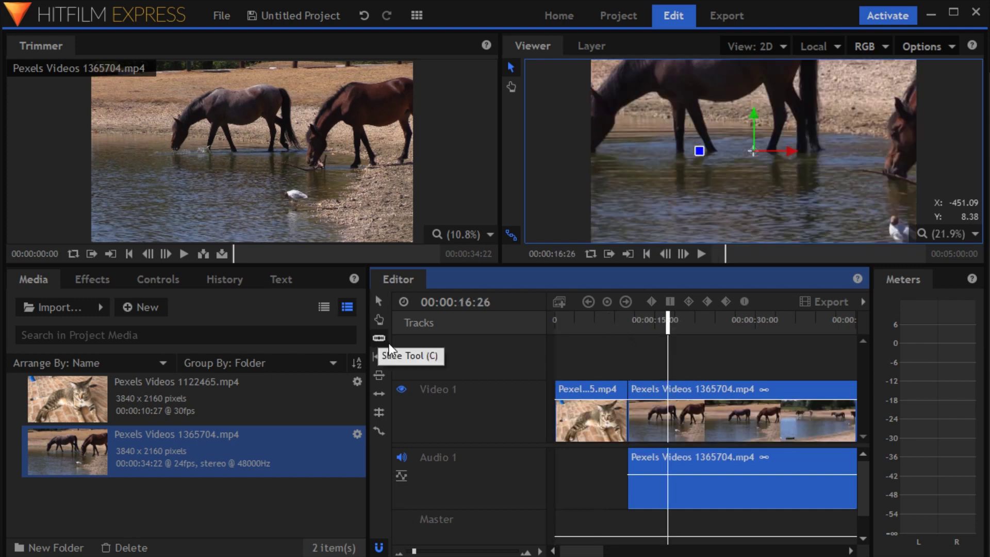
{"action": "left_click", "coordinate": [710, 367]}
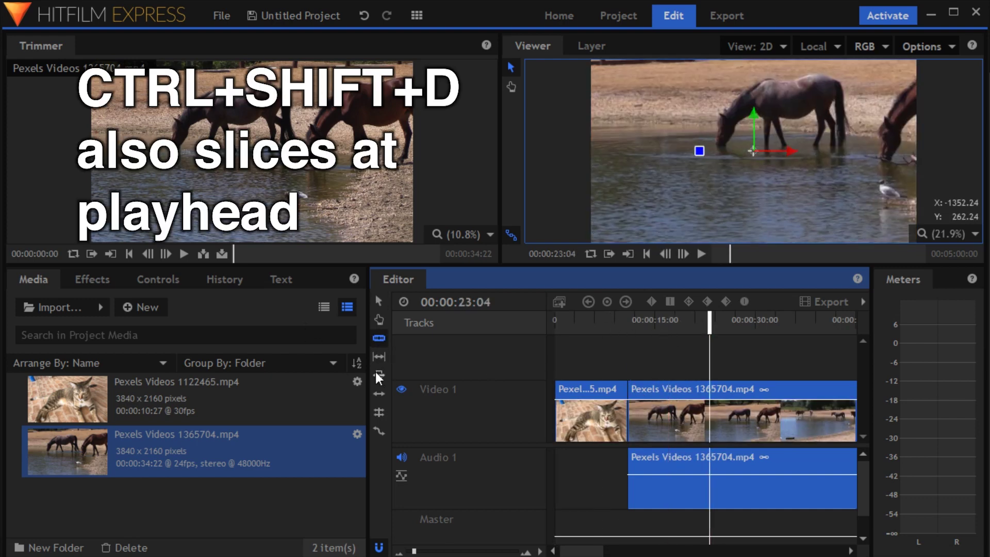
{"action": "left_click", "coordinate": [379, 338]}
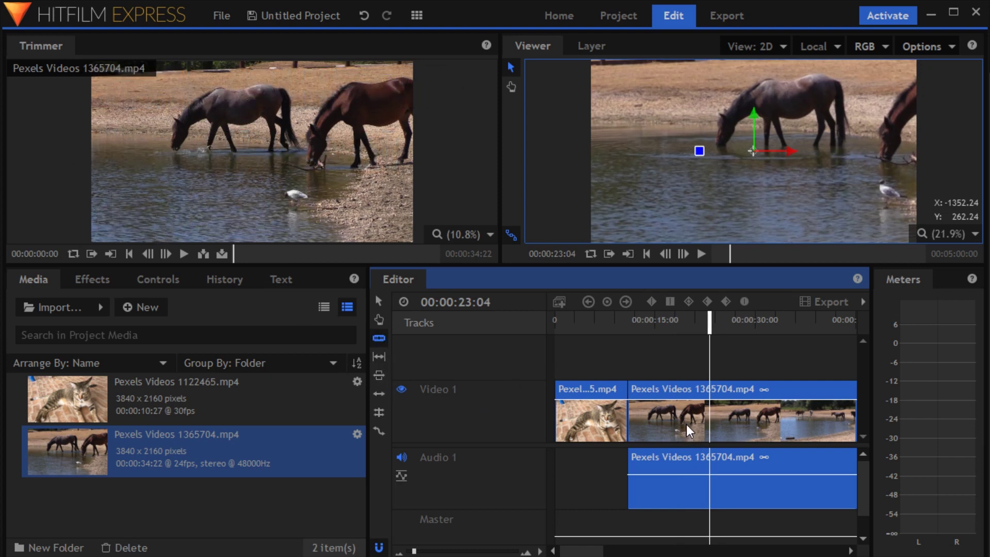
{"action": "left_click", "coordinate": [686, 427]}
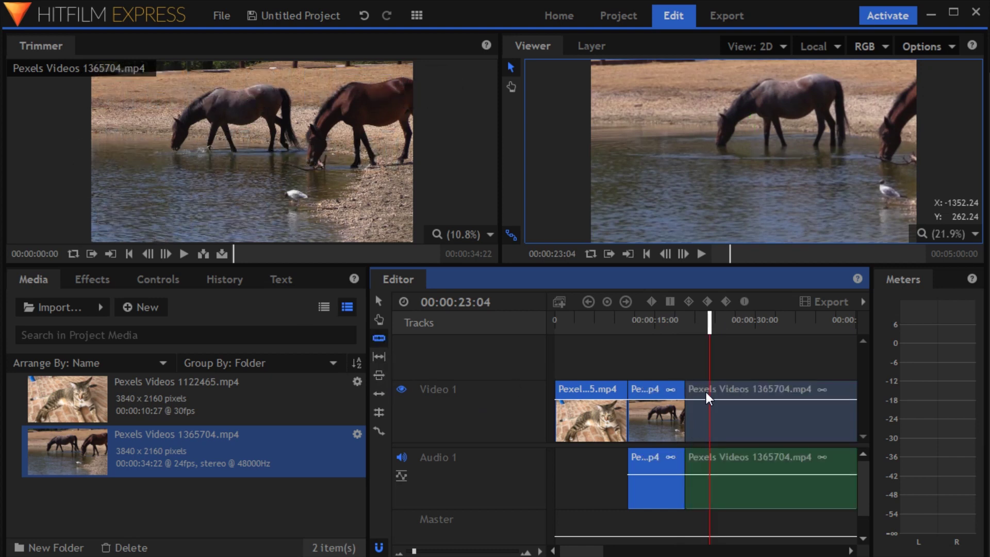
Step: Remove the trailing part of the horse clip after the split
{"action": "left_click", "coordinate": [378, 302]}
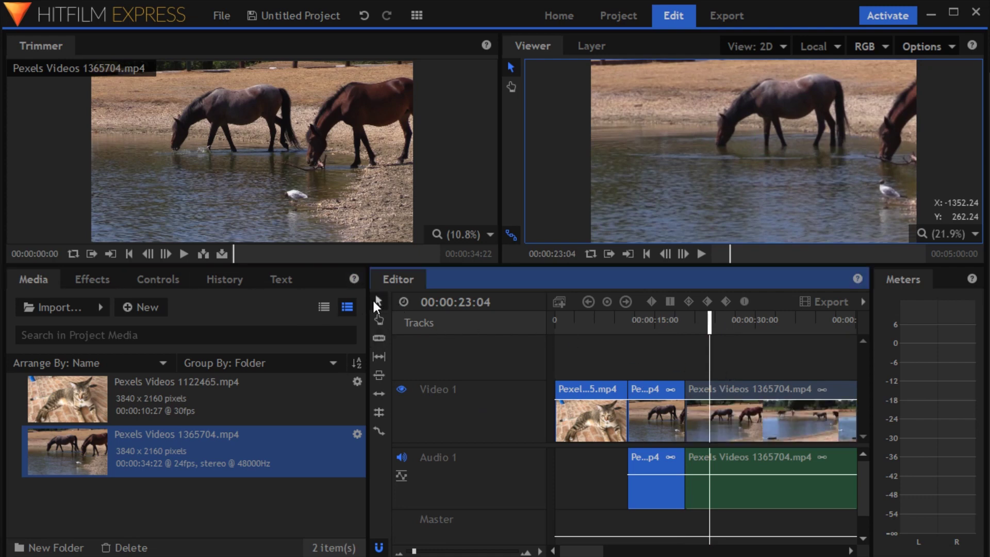
{"action": "right_click", "coordinate": [739, 408]}
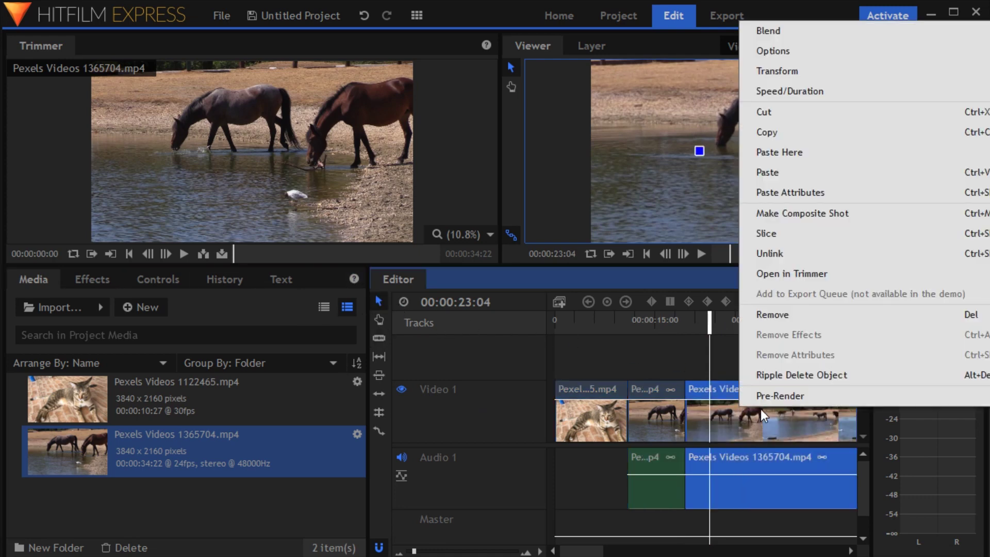
{"action": "left_click", "coordinate": [799, 315]}
{"action": "left_click", "coordinate": [594, 320]}
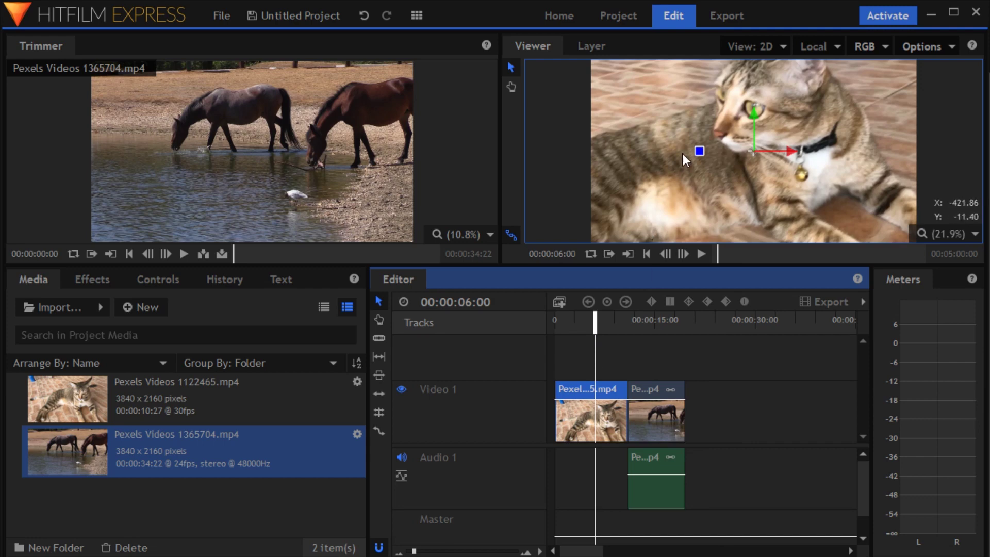
Step: Set the cat clip's Transform scale to 50%
{"action": "left_click", "coordinate": [163, 280]}
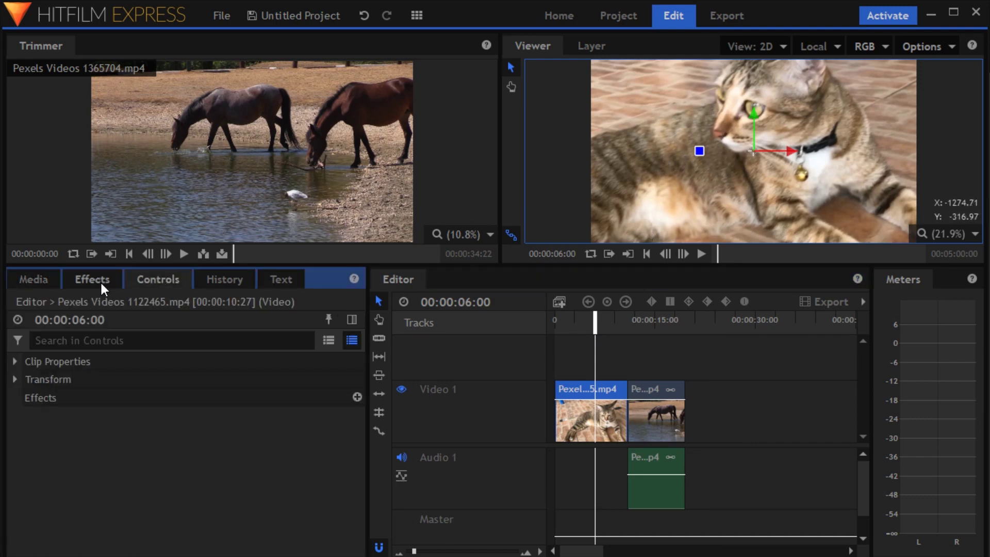
{"action": "left_click", "coordinate": [21, 379]}
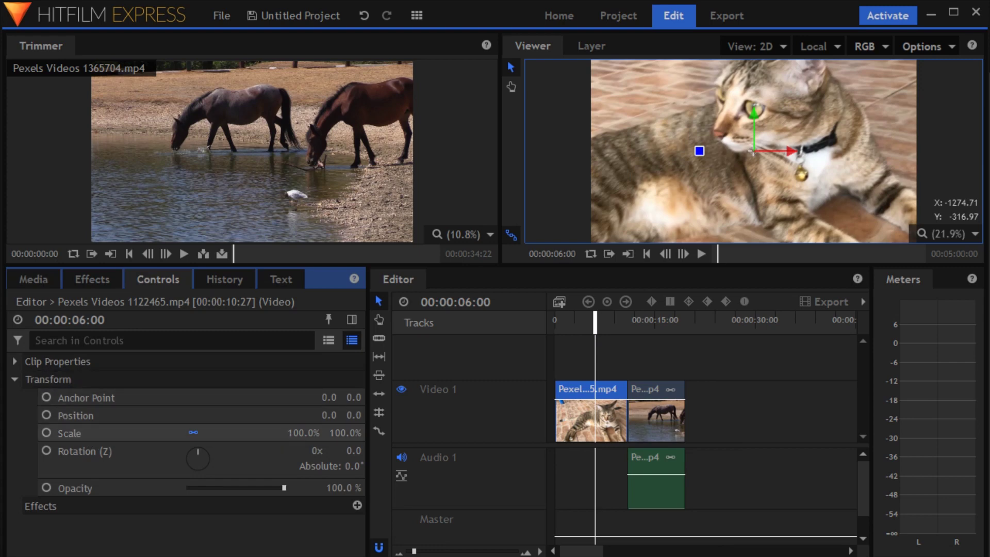
{"action": "type", "text": "50"}
{"action": "key", "text": "Return"}
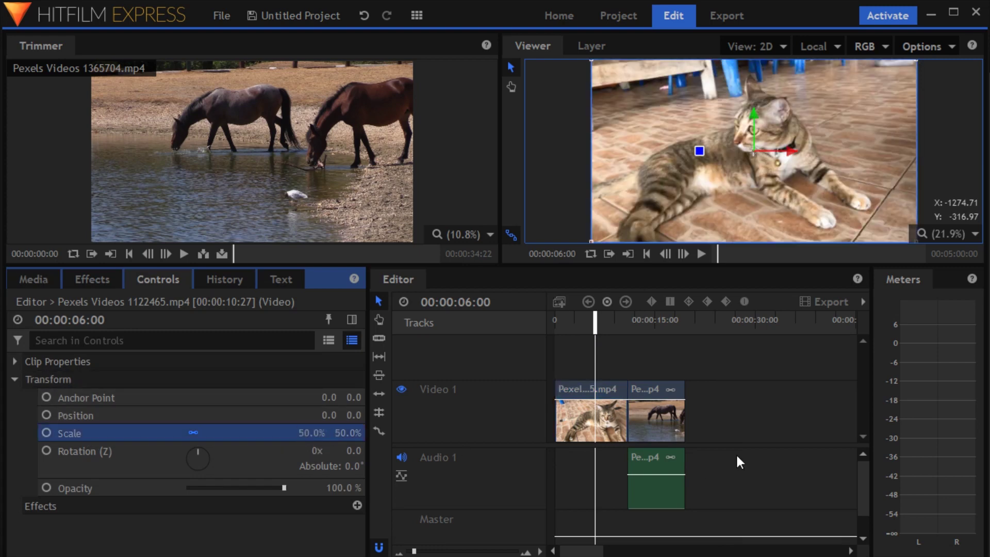
Step: Set the horse clip's Transform scale to 50% as well
{"action": "left_click", "coordinate": [669, 321]}
{"action": "left_click", "coordinate": [670, 407]}
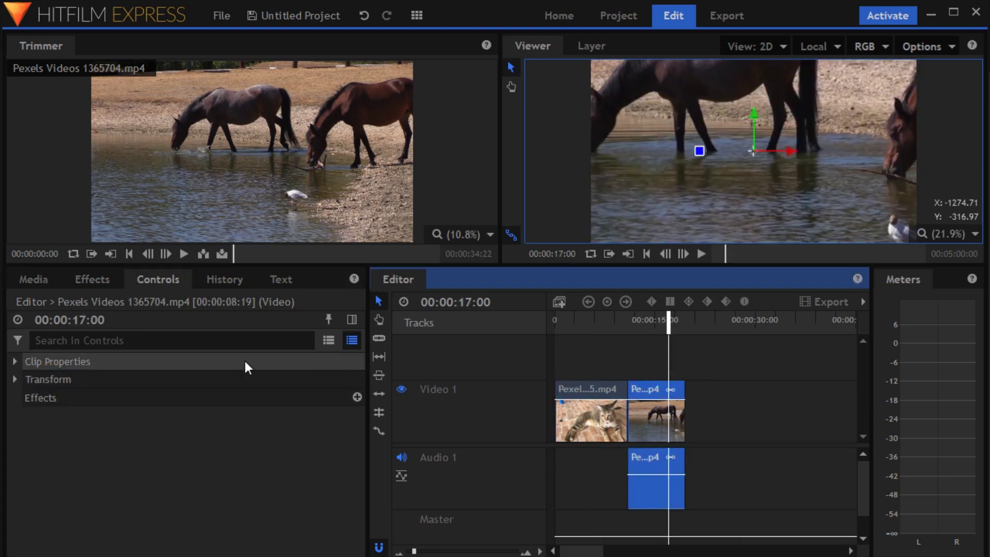
{"action": "left_click", "coordinate": [19, 380]}
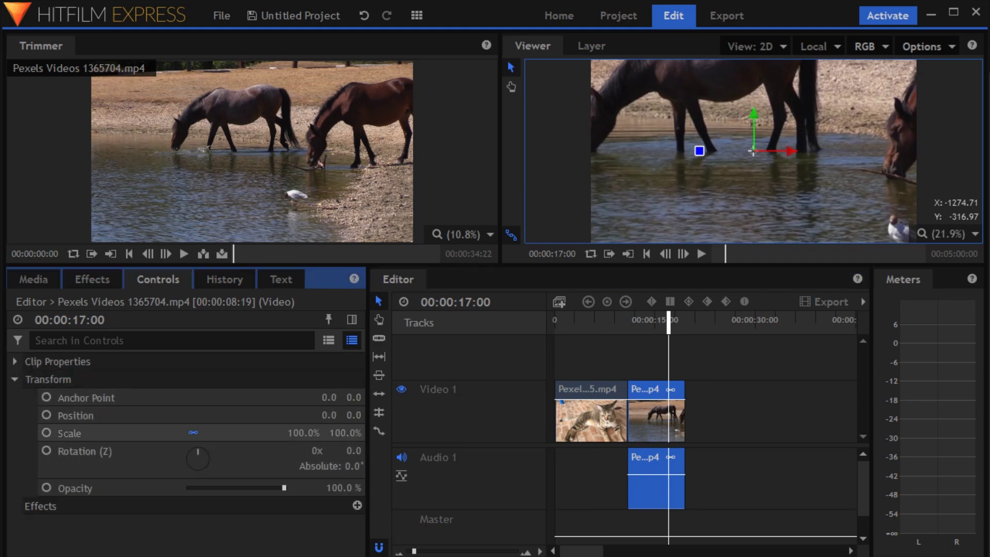
{"action": "left_click", "coordinate": [309, 433]}
{"action": "type", "text": "50"}
{"action": "key", "text": "Return"}
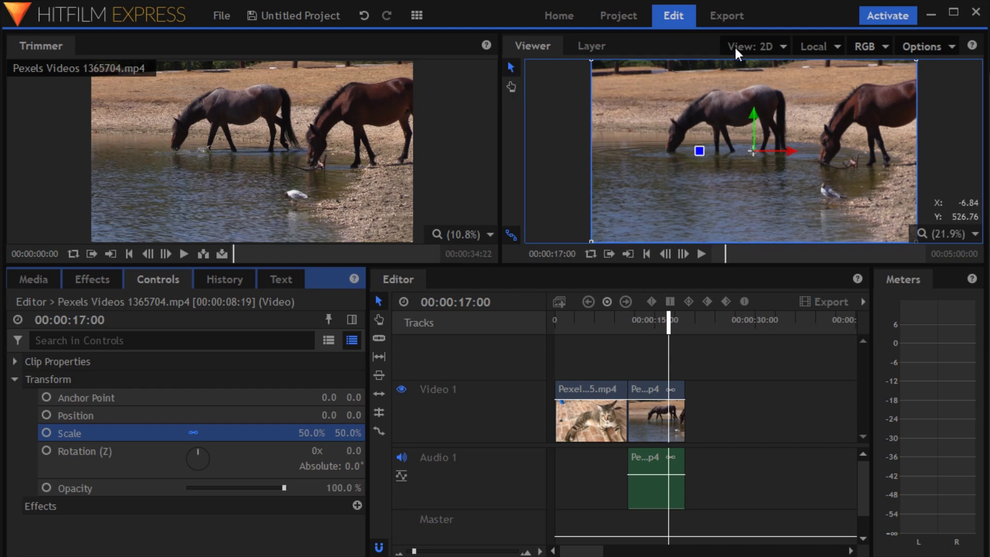
Step: From the Export workspace, activate HitFilm Express by signing in with the account e-mail
{"action": "left_click", "coordinate": [726, 11]}
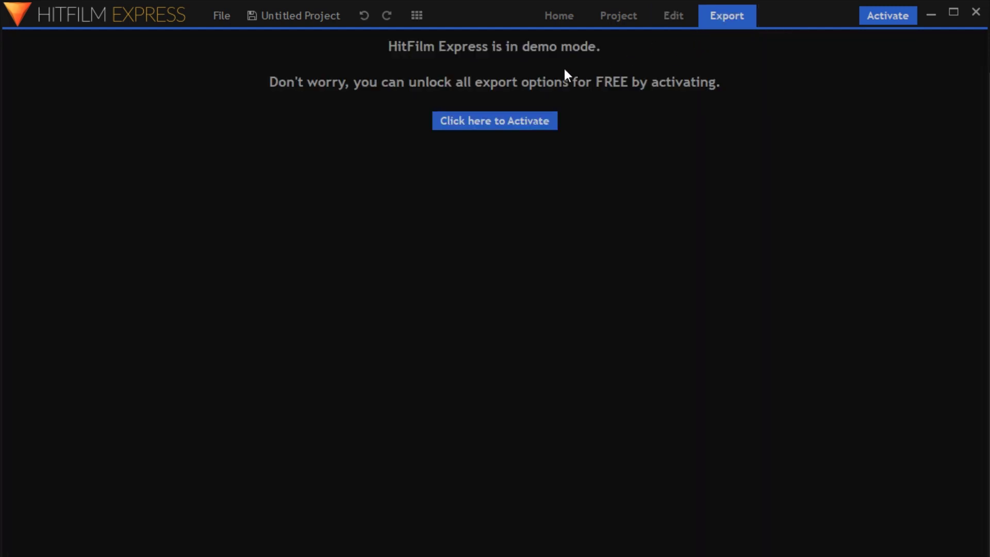
{"action": "left_click", "coordinate": [531, 122]}
{"action": "left_click", "coordinate": [483, 271]}
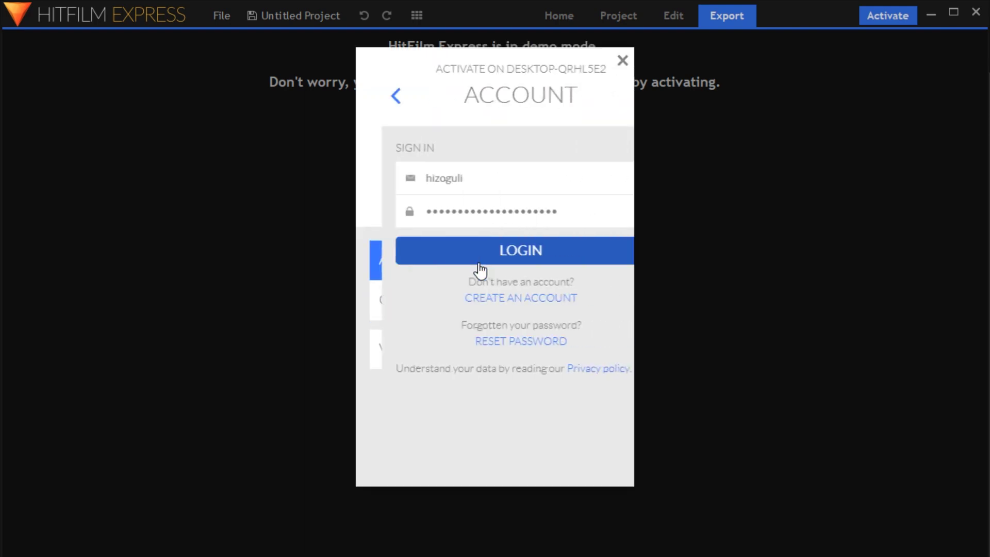
{"action": "left_click", "coordinate": [479, 194]}
{"action": "type", "text": "@maxmail.info"}
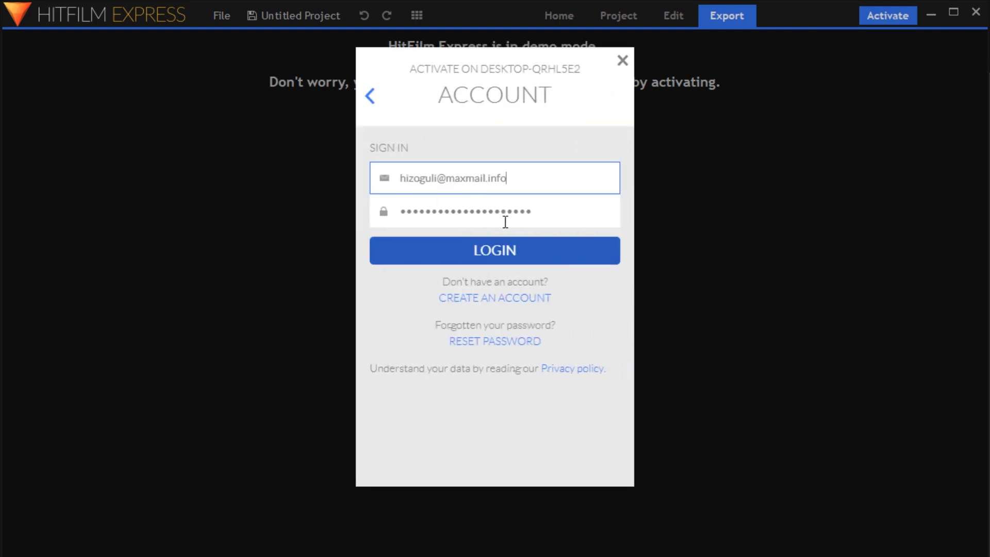
{"action": "left_click", "coordinate": [484, 250]}
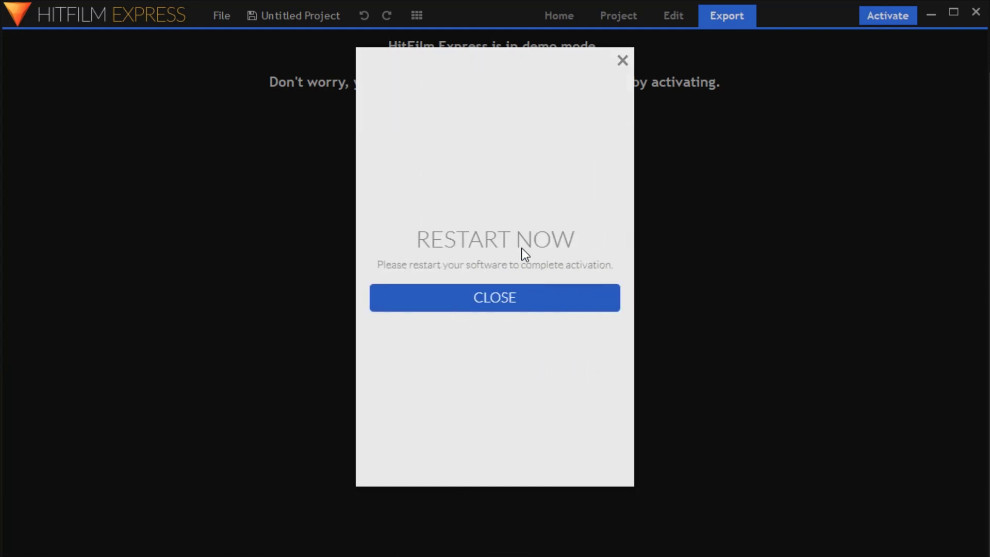
Step: Dismiss the restart notices and quit HitFilm to finish activation
{"action": "left_click", "coordinate": [481, 296]}
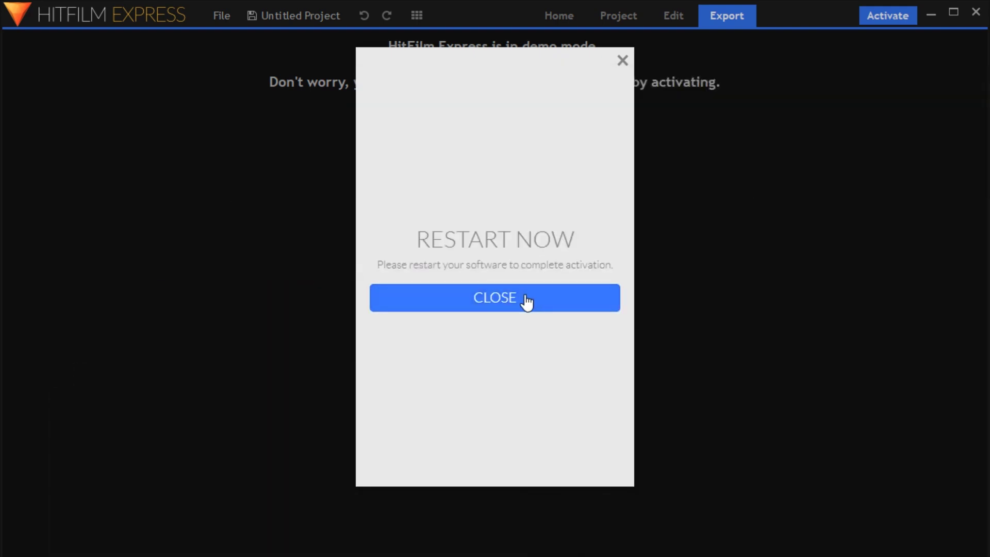
{"action": "left_click", "coordinate": [526, 298]}
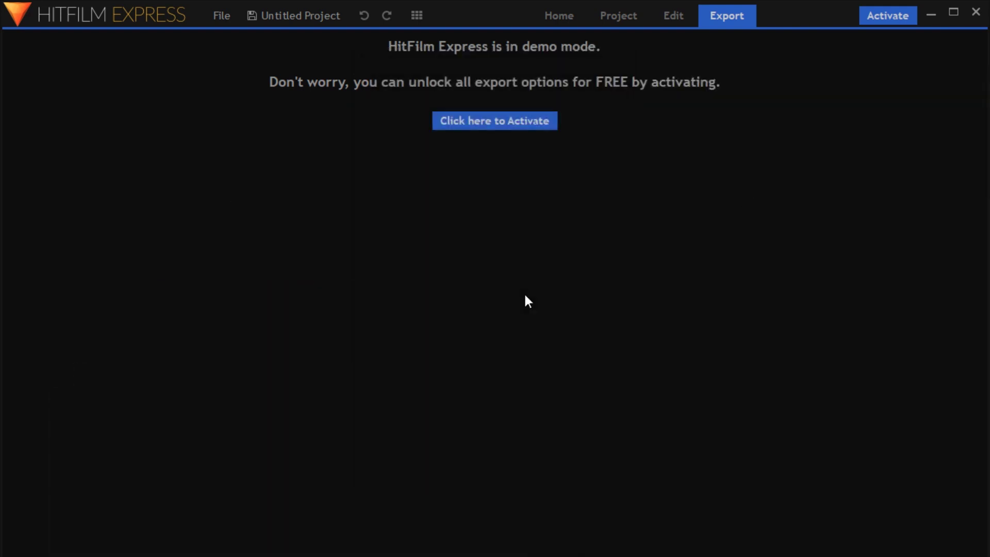
{"action": "left_click", "coordinate": [971, 19]}
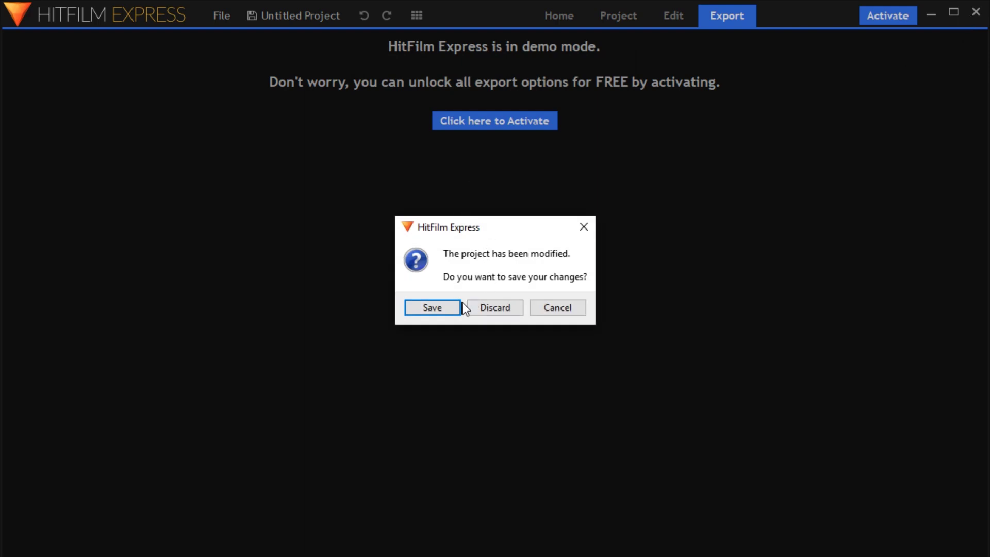
Step: Save the project as 'test', then reopen it after restarting and show the Export workspace
{"action": "left_click", "coordinate": [440, 308]}
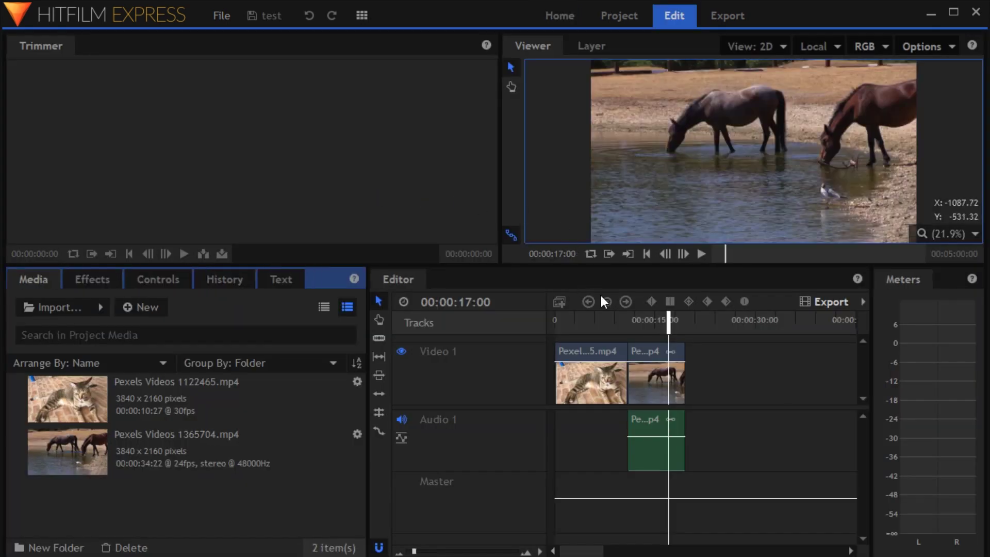
{"action": "left_click", "coordinate": [734, 20]}
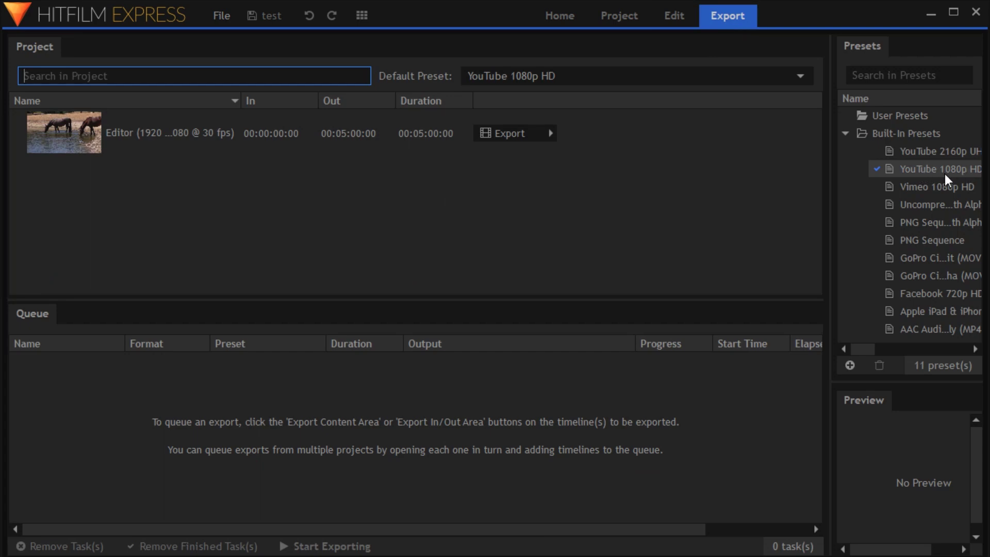
Step: Widen the Presets panel and queue the Editor timeline's full contents with YouTube 1080p HD
{"action": "left_click_drag", "start_coordinate": [829, 186], "coordinate": [743, 184]}
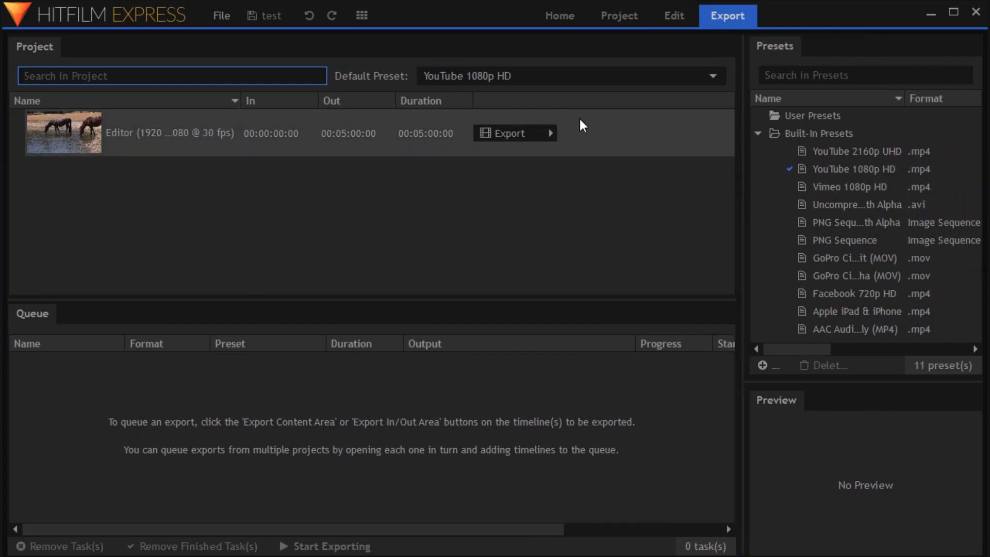
{"action": "left_click", "coordinate": [524, 132]}
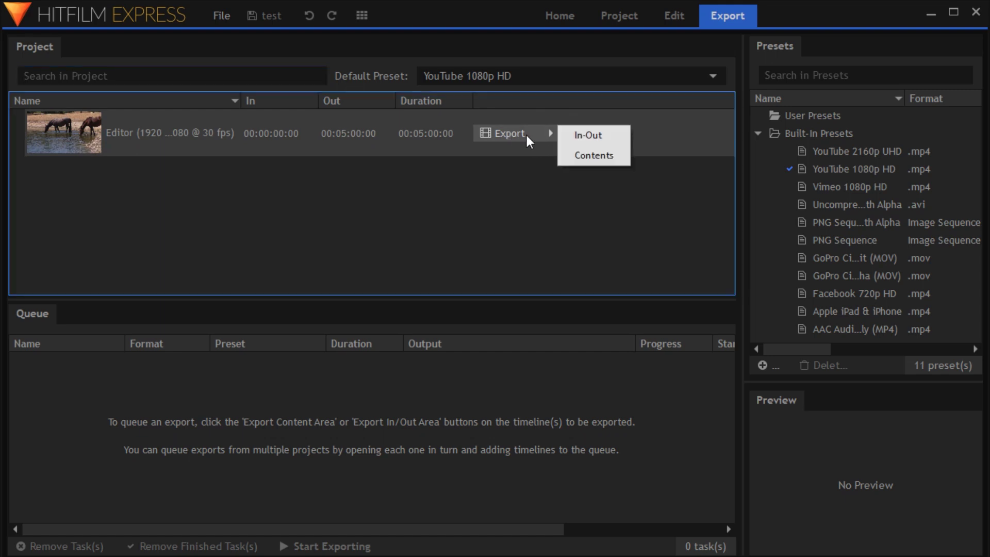
{"action": "left_click", "coordinate": [585, 155]}
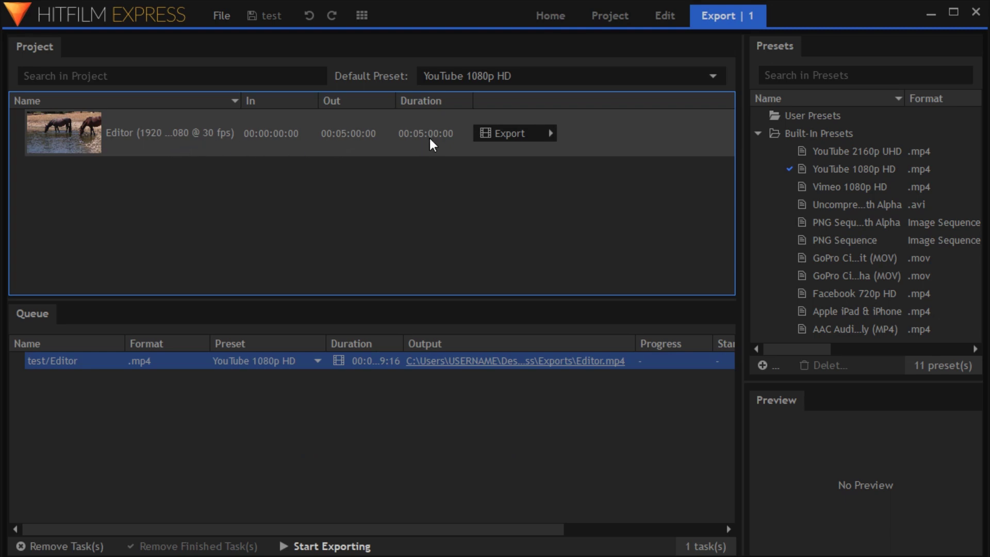
Step: Change the queued export's output to HitTest.mp4 in the Downloads folder
{"action": "left_click", "coordinate": [361, 428]}
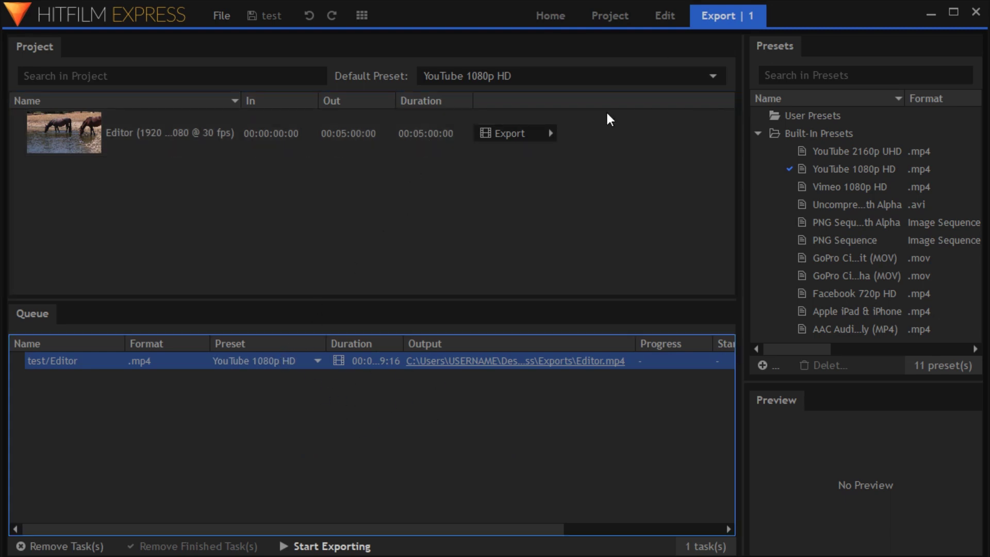
{"action": "left_click", "coordinate": [516, 362]}
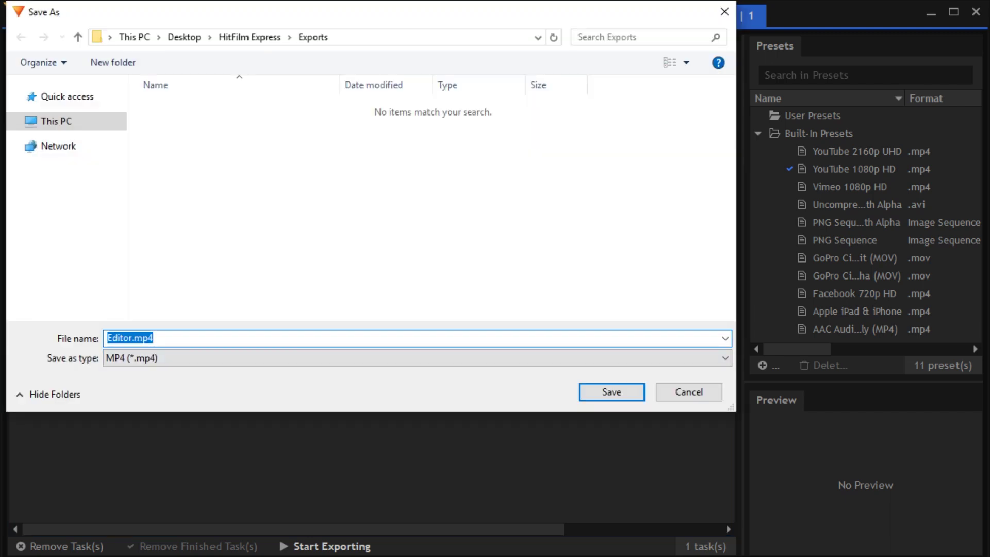
{"action": "left_click", "coordinate": [137, 39]}
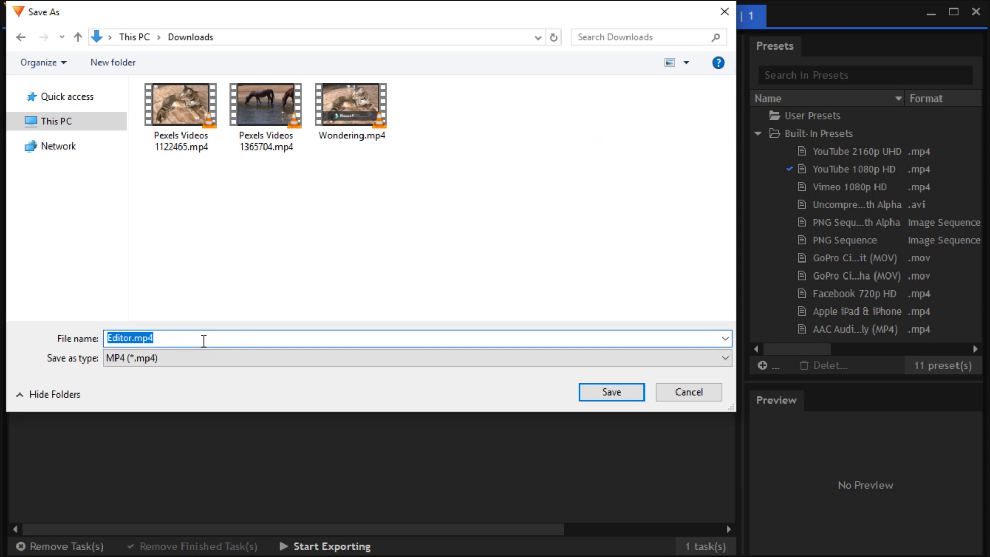
{"action": "type", "text": "H"}
{"action": "type", "text": "itTest"}
{"action": "key", "text": "Return"}
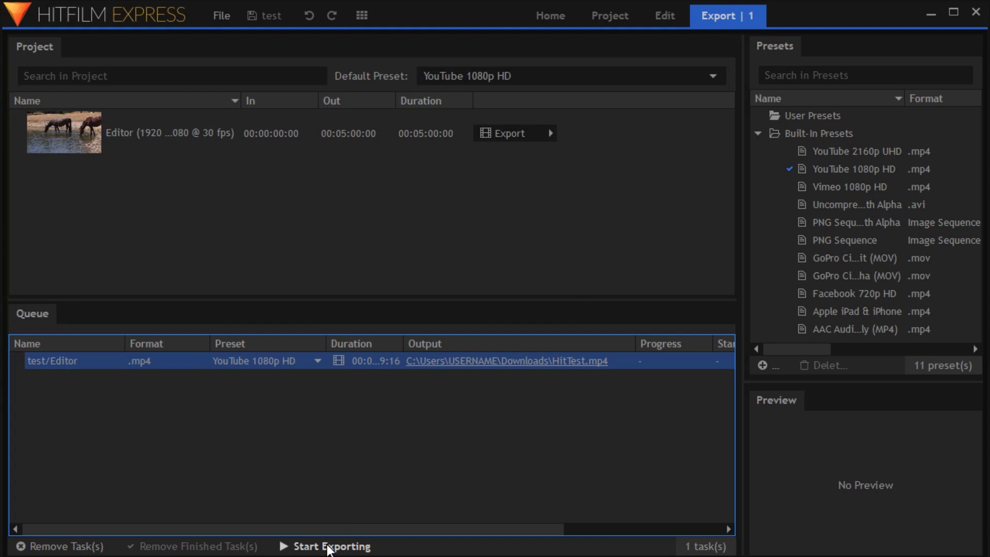
Step: Start exporting the queue and let HitTest.mp4 render until Finished
{"action": "left_click", "coordinate": [328, 548]}
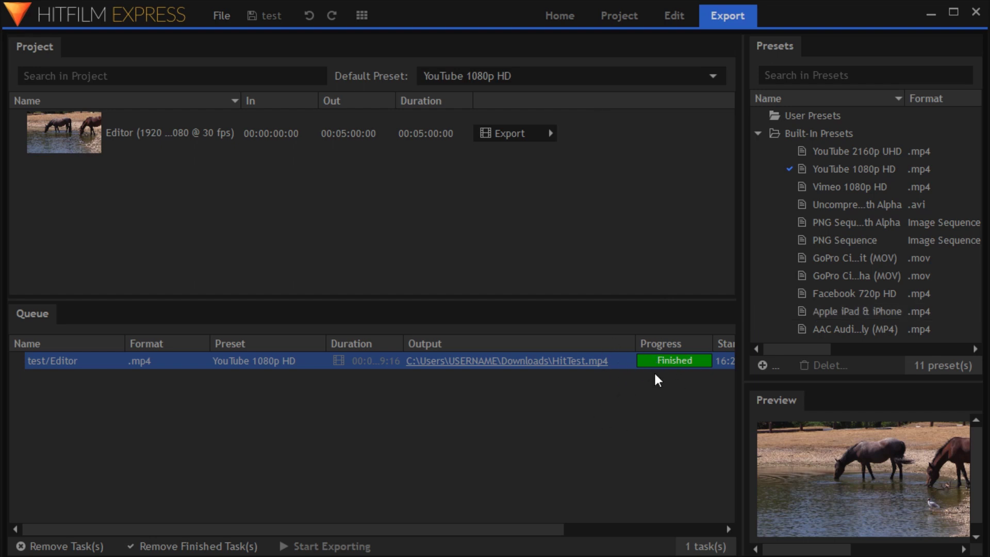
Step: Open the Downloads folder and play HitTest.mp4 in VLC
{"action": "left_click", "coordinate": [584, 369]}
{"action": "left_click", "coordinate": [587, 170]}
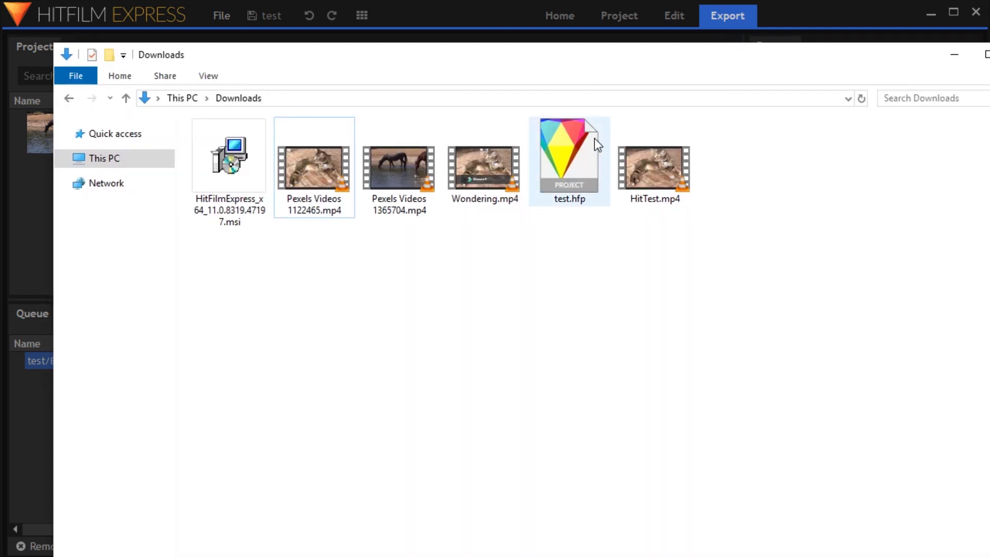
{"action": "double_click", "coordinate": [686, 180]}
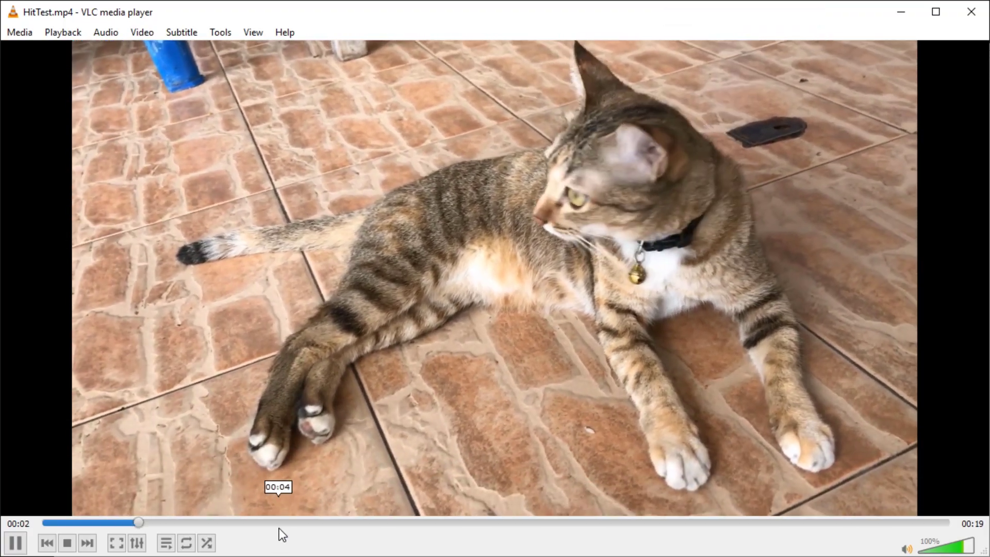
Step: Scrub the video to about 00:08, into the horse scene, then near the end
{"action": "left_click", "coordinate": [283, 526]}
{"action": "left_click", "coordinate": [462, 529]}
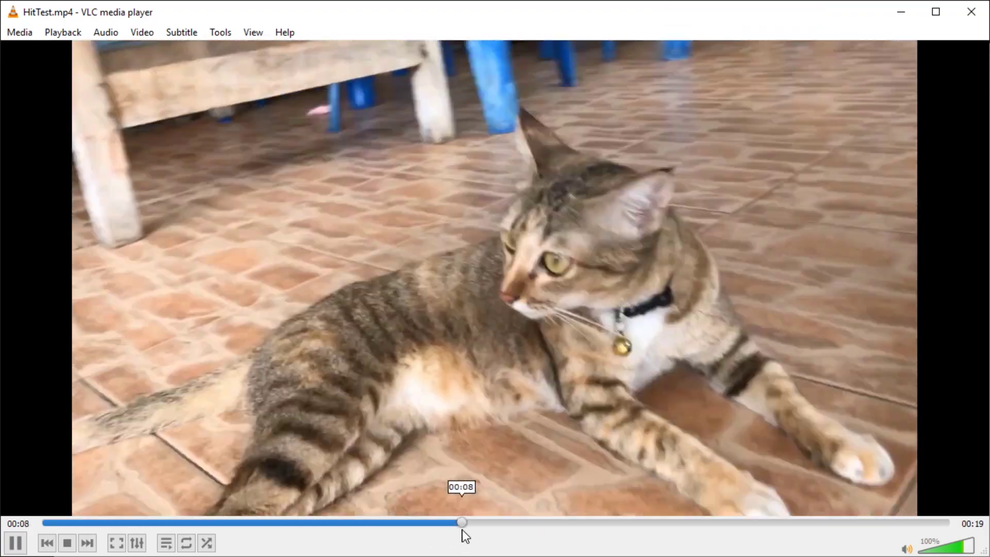
{"action": "left_click_drag", "start_coordinate": [462, 530], "coordinate": [549, 524]}
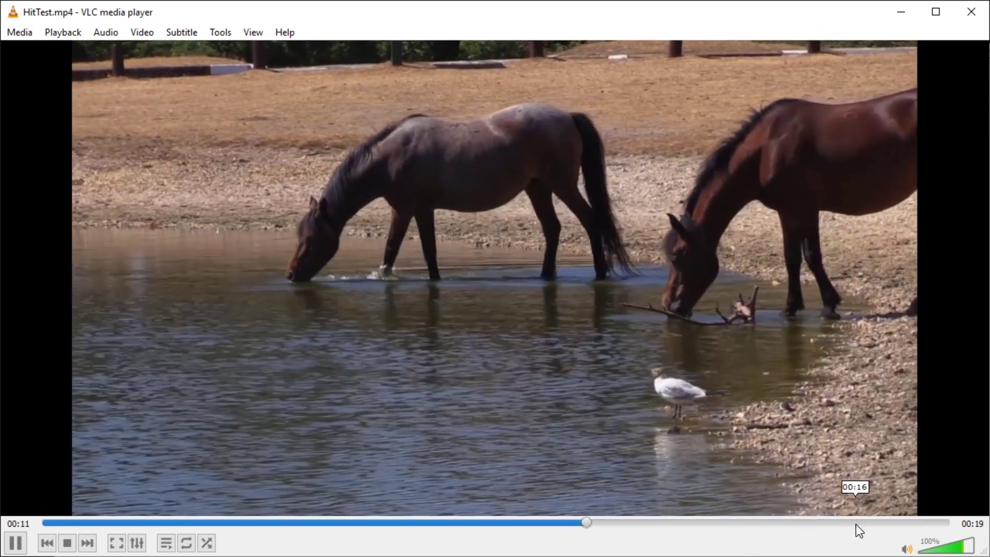
{"action": "left_click", "coordinate": [917, 524]}
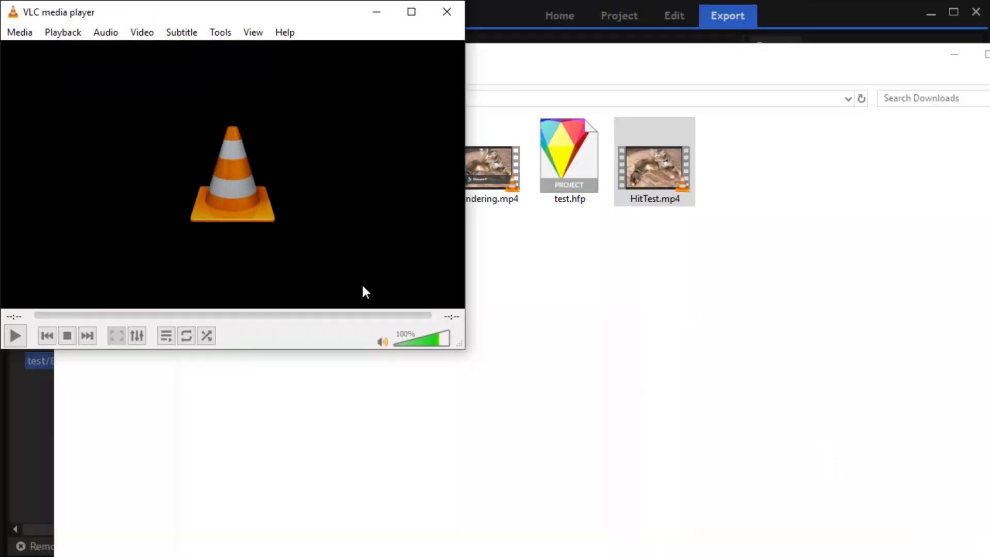
Step: Close VLC, visit the FXhome Store page, collapse its help panel and go back
{"action": "left_click", "coordinate": [444, 14]}
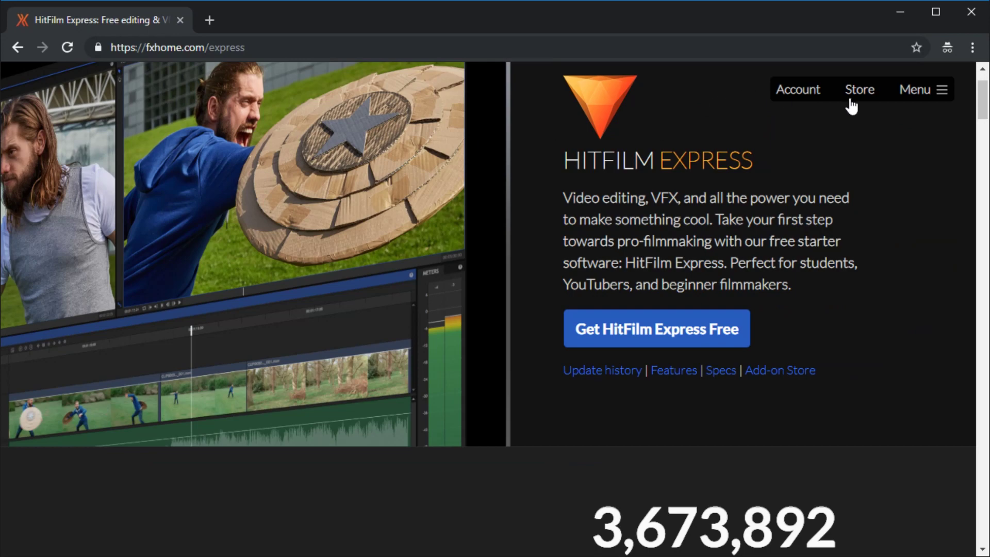
{"action": "left_click", "coordinate": [854, 94]}
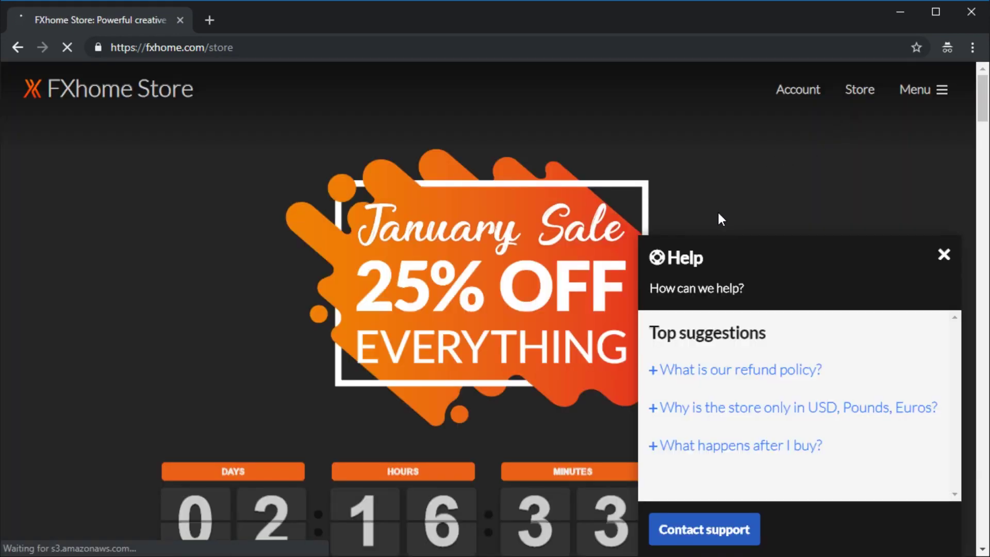
{"action": "scroll", "coordinate": [712, 212], "scroll_direction": "down", "scroll_amount": 5}
{"action": "left_click", "coordinate": [943, 255]}
{"action": "scroll", "coordinate": [773, 232], "scroll_direction": "up", "scroll_amount": 5}
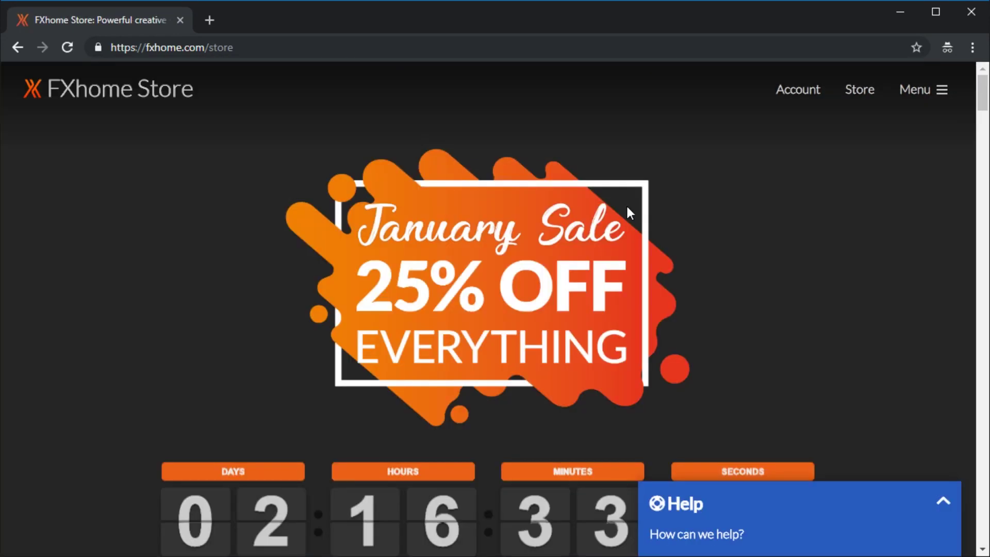
{"action": "key", "text": "alt+Left"}
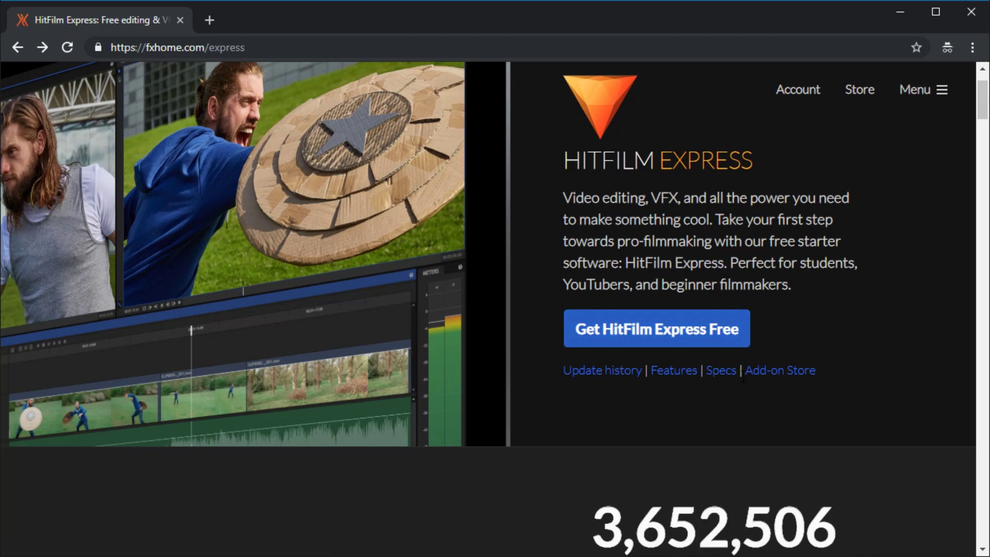
Step: Scroll through the full HitFilm Express feature list, then return to the page top
{"action": "left_click", "coordinate": [684, 371]}
{"action": "scroll", "coordinate": [689, 343], "scroll_direction": "down", "scroll_amount": 15}
{"action": "scroll", "coordinate": [693, 334], "scroll_direction": "down", "scroll_amount": 20}
{"action": "scroll", "coordinate": [741, 344], "scroll_direction": "down", "scroll_amount": 10}
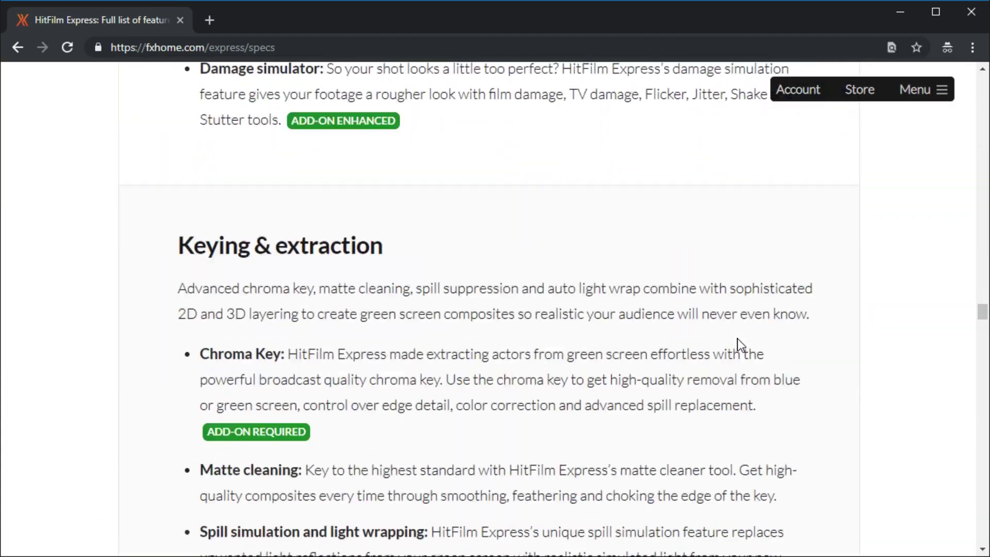
{"action": "key", "text": "ctrl+f"}
{"action": "key", "text": "Escape"}
{"action": "key", "text": "Home"}
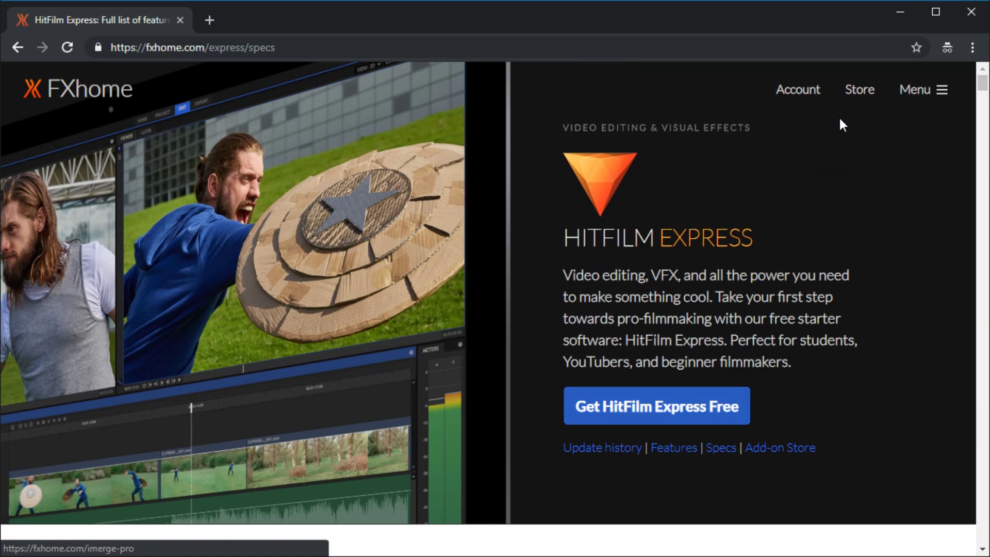
Step: Open the Store and scroll to the HitFilm Studio bundle priced €372.75
{"action": "left_click", "coordinate": [848, 93]}
{"action": "scroll", "coordinate": [784, 156], "scroll_direction": "down", "scroll_amount": 15}
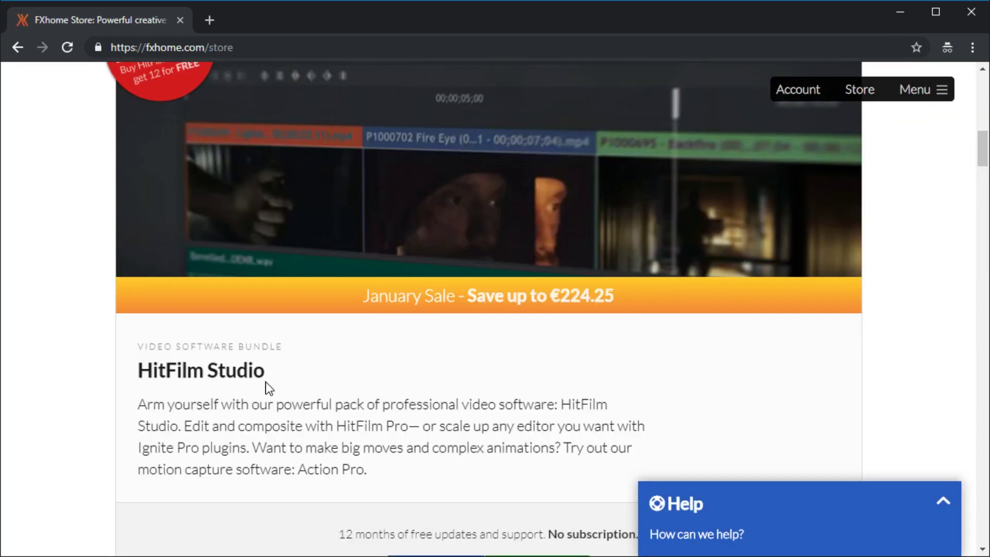
{"action": "scroll", "coordinate": [265, 388], "scroll_direction": "down", "scroll_amount": 5}
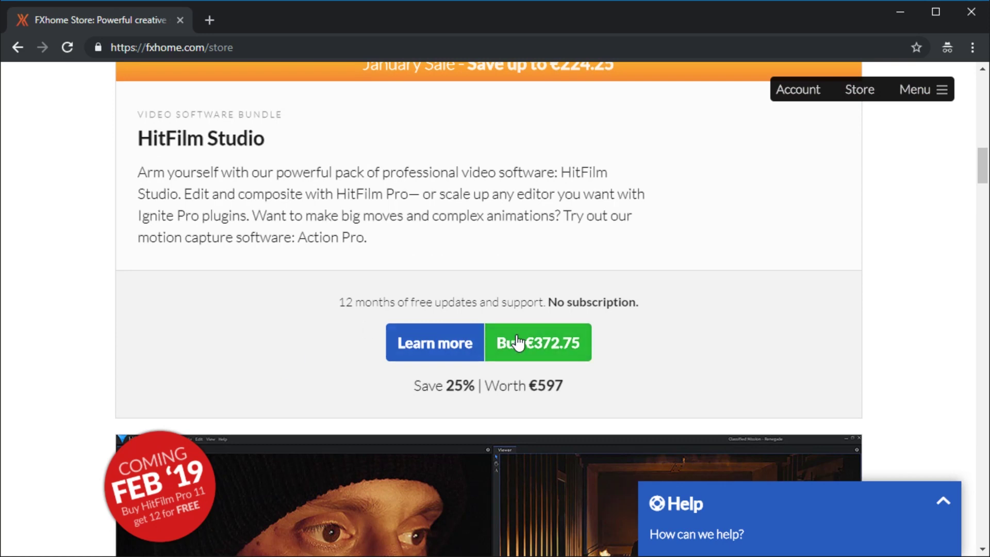
Step: Open the HitFilm Studio bundle details and select the HitFilm Pro 12 feature text
{"action": "left_click", "coordinate": [452, 343]}
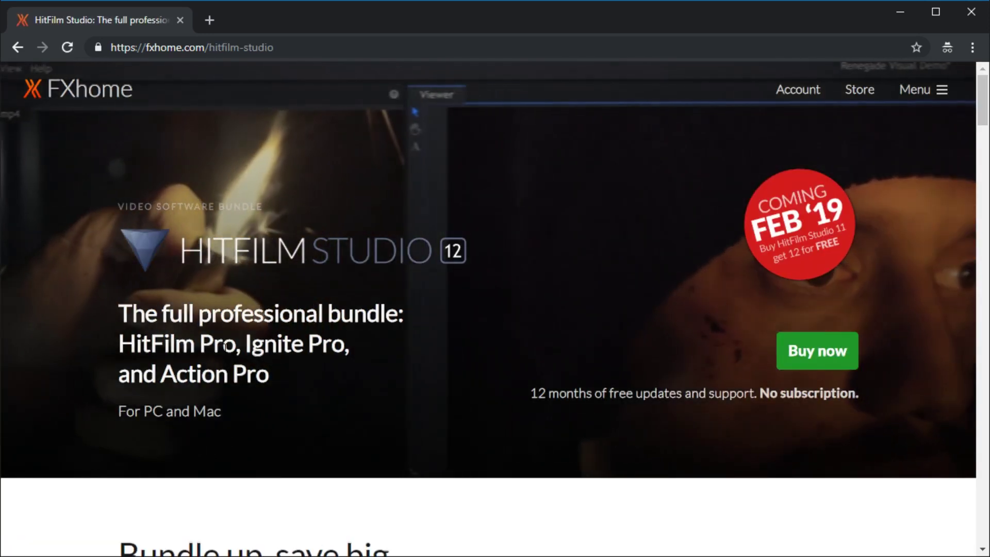
{"action": "double_click", "coordinate": [216, 344]}
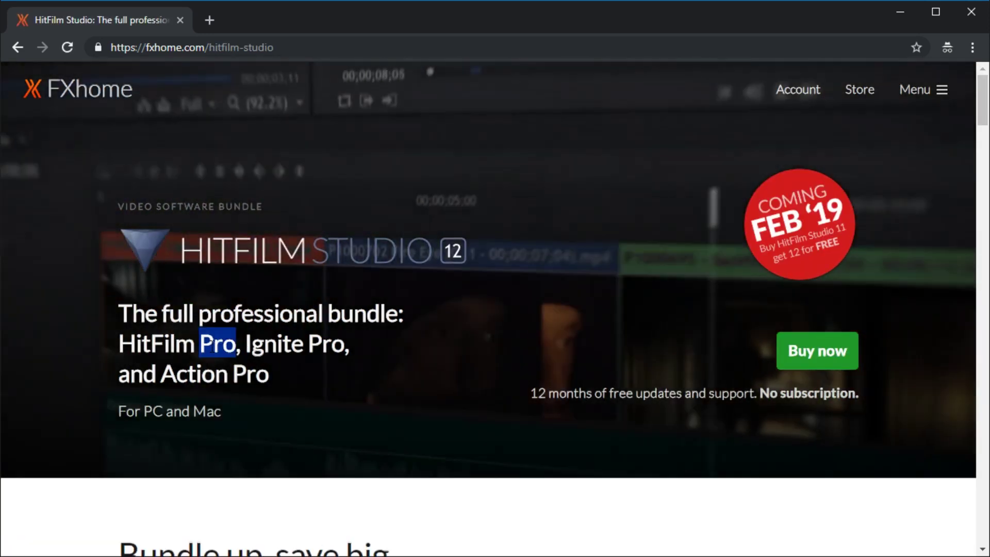
{"action": "left_click_drag", "start_coordinate": [211, 341], "coordinate": [120, 343]}
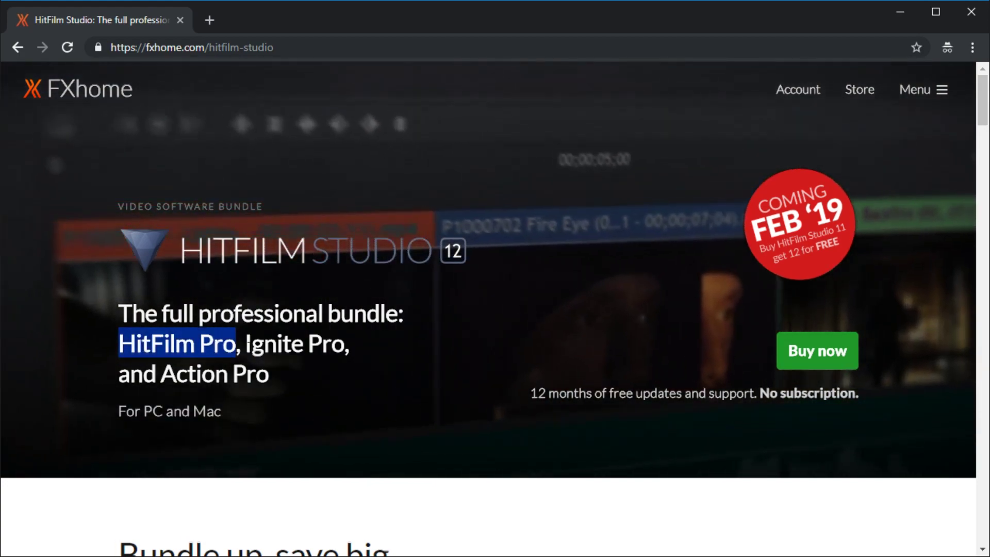
{"action": "left_click_drag", "start_coordinate": [245, 343], "coordinate": [268, 374]}
{"action": "scroll", "coordinate": [272, 377], "scroll_direction": "down", "scroll_amount": 6}
{"action": "scroll", "coordinate": [272, 376], "scroll_direction": "down", "scroll_amount": 12}
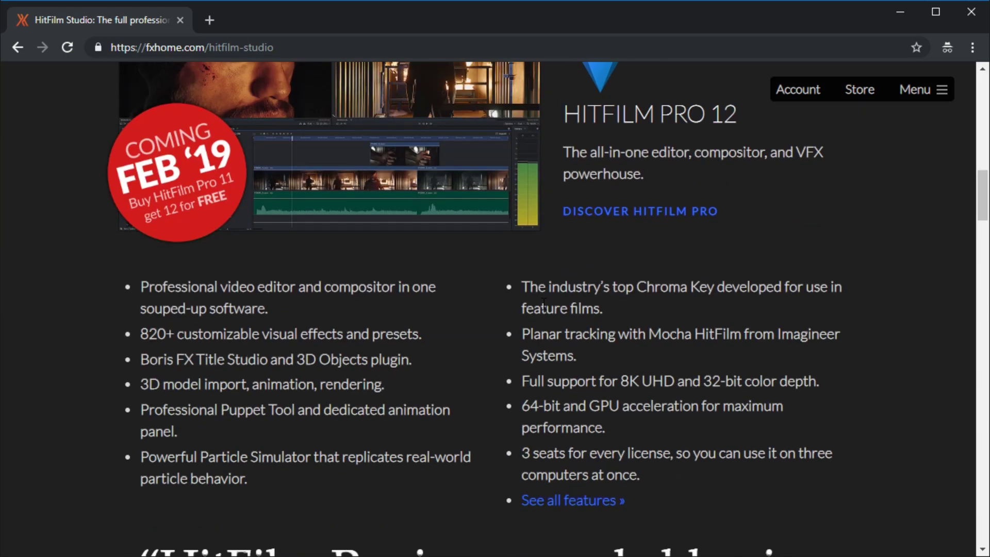
{"action": "left_click_drag", "start_coordinate": [543, 304], "coordinate": [361, 281]}
Step: Open the HitFilm Pro product page, select the Nvidia GPU speed line and scroll it
{"action": "left_click", "coordinate": [548, 498]}
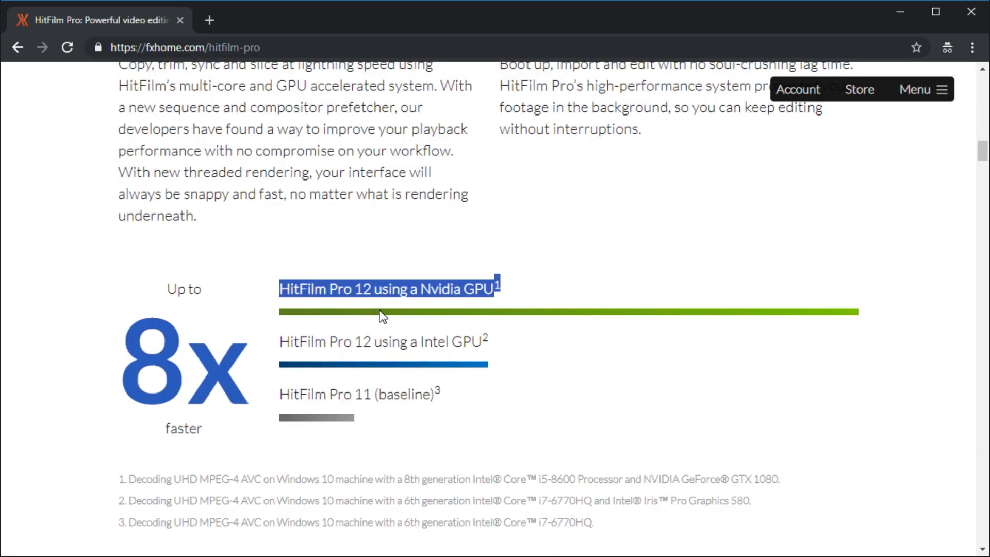
{"action": "triple_click", "coordinate": [378, 284]}
{"action": "scroll", "coordinate": [372, 286], "scroll_direction": "down", "scroll_amount": 15}
{"action": "scroll", "coordinate": [371, 294], "scroll_direction": "up", "scroll_amount": 6}
{"action": "scroll", "coordinate": [372, 296], "scroll_direction": "up", "scroll_amount": 5}
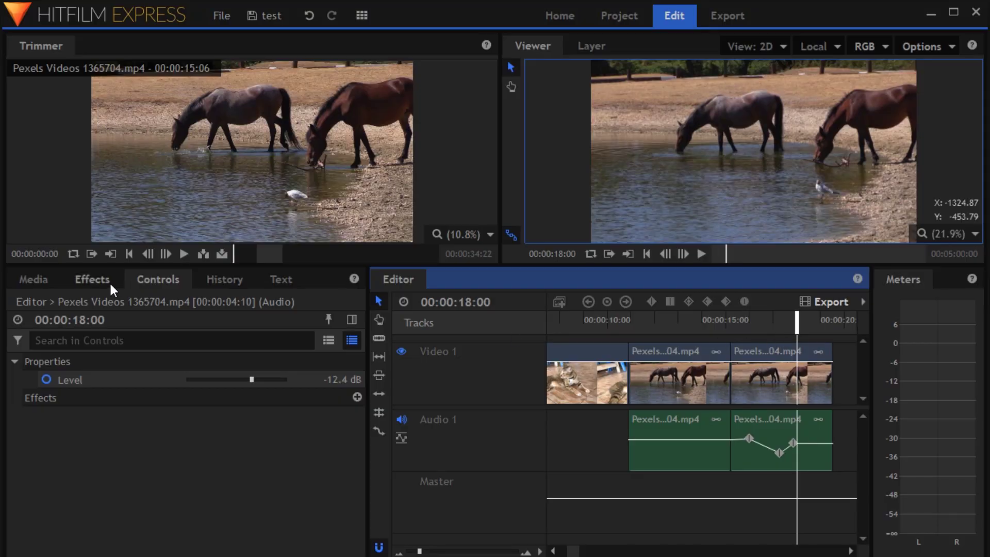
Step: Switch the lower-left panel from Effects to Media to list both Pexels clips
{"action": "left_click", "coordinate": [110, 282]}
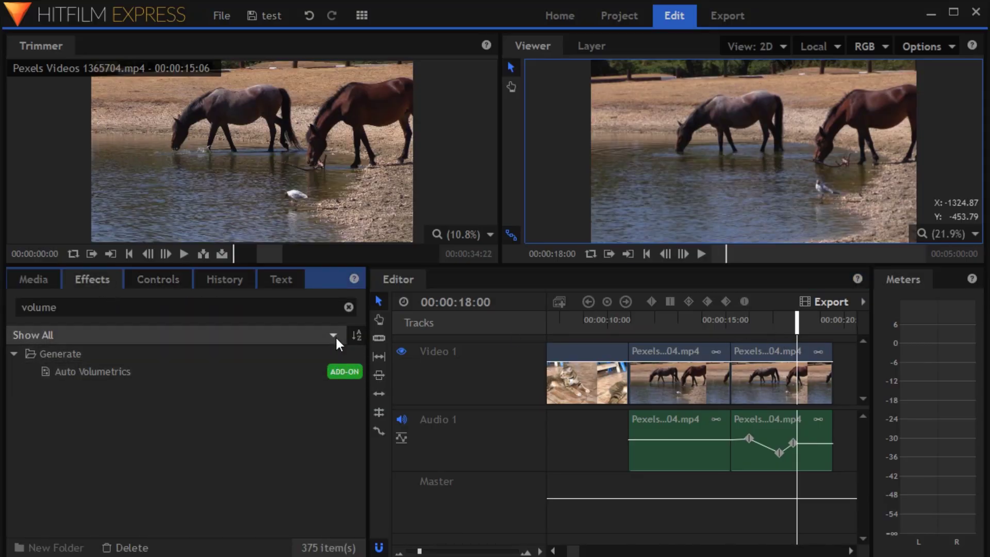
{"action": "left_click", "coordinate": [41, 278]}
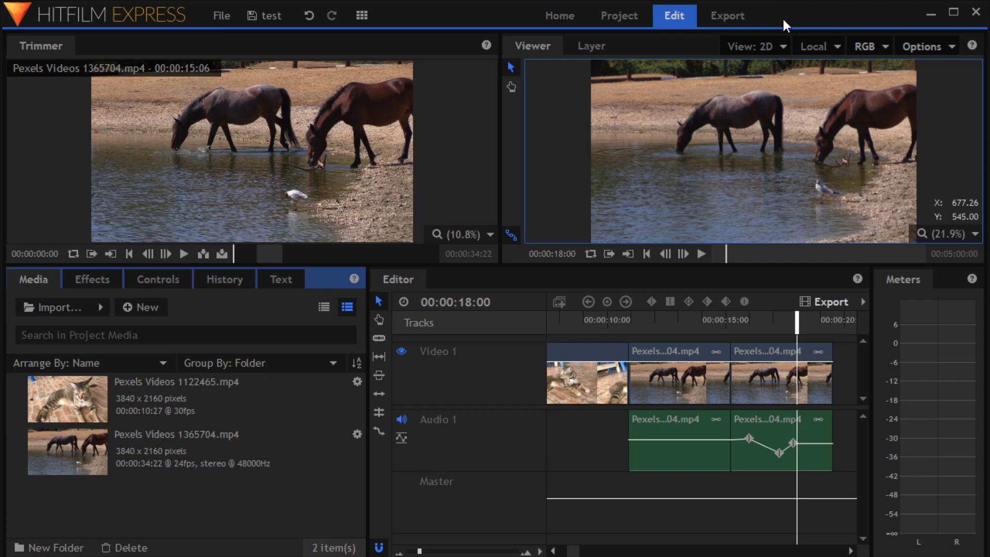
Step: Return to the Export workspace to see the HitTest.mp4 task marked Finished
{"action": "left_click", "coordinate": [744, 14]}
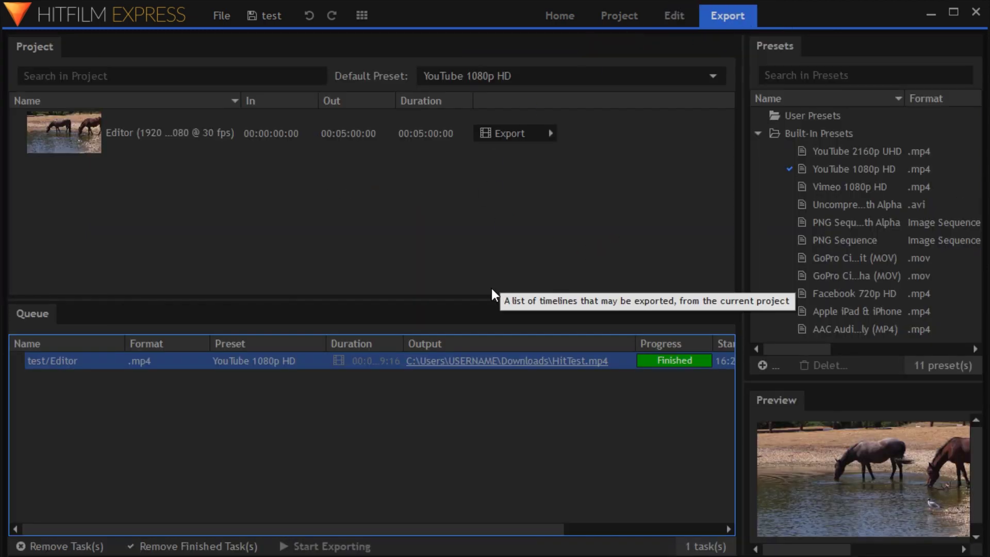